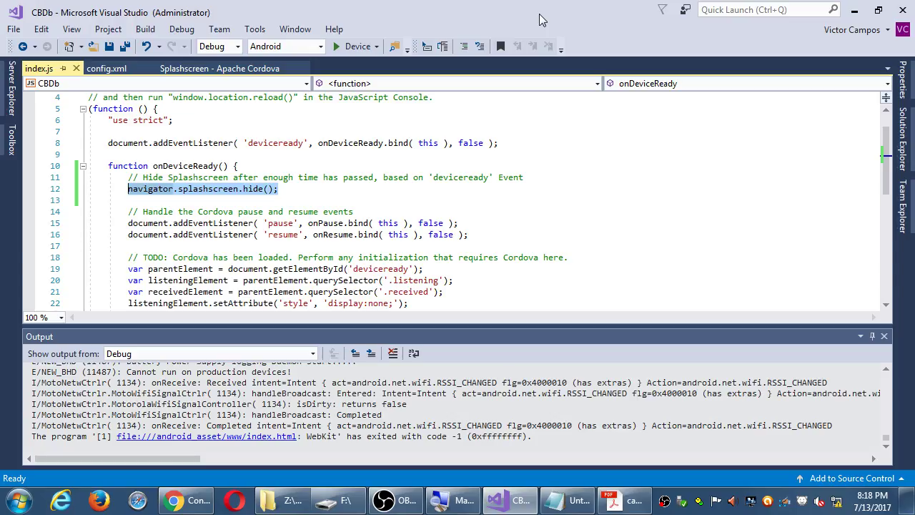
Switch to File Explorer and open the inner CBDb project folder on the Corsair32Gb (F:) drive
key(End)
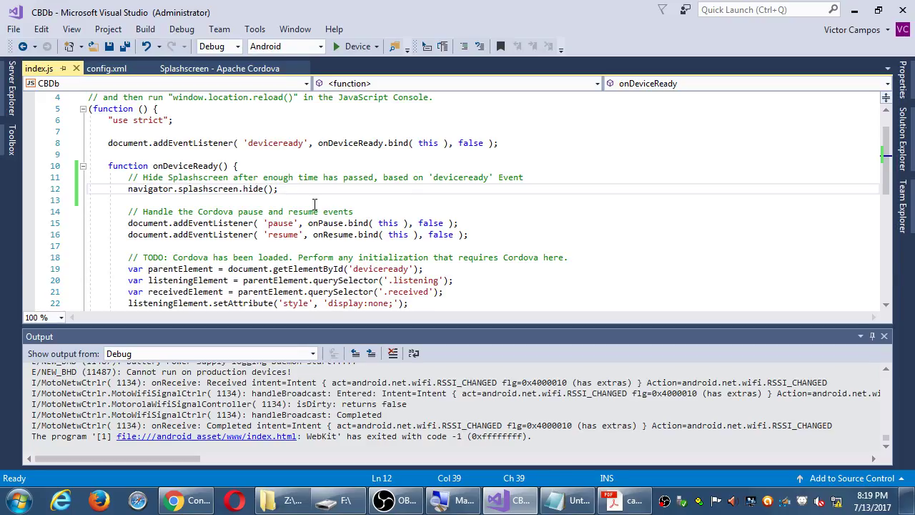
click(337, 500)
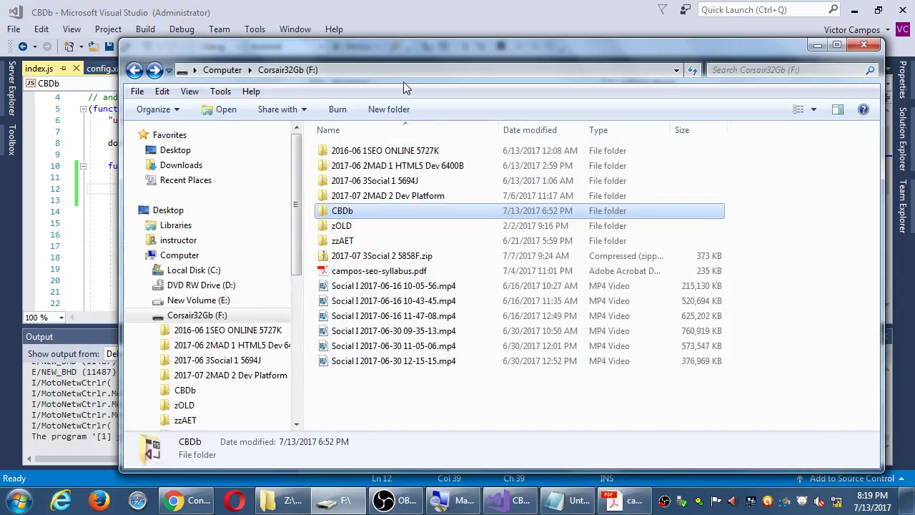
drag(405, 54, 330, 31)
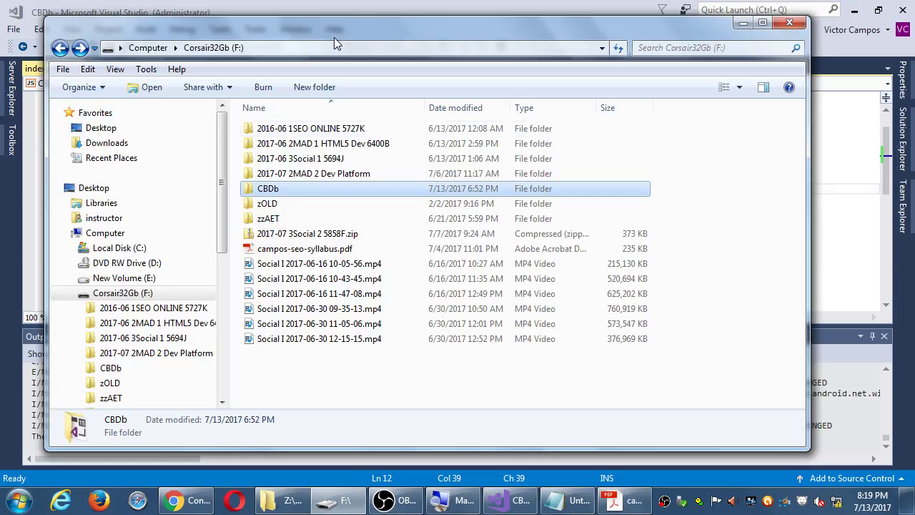
double_click(263, 190)
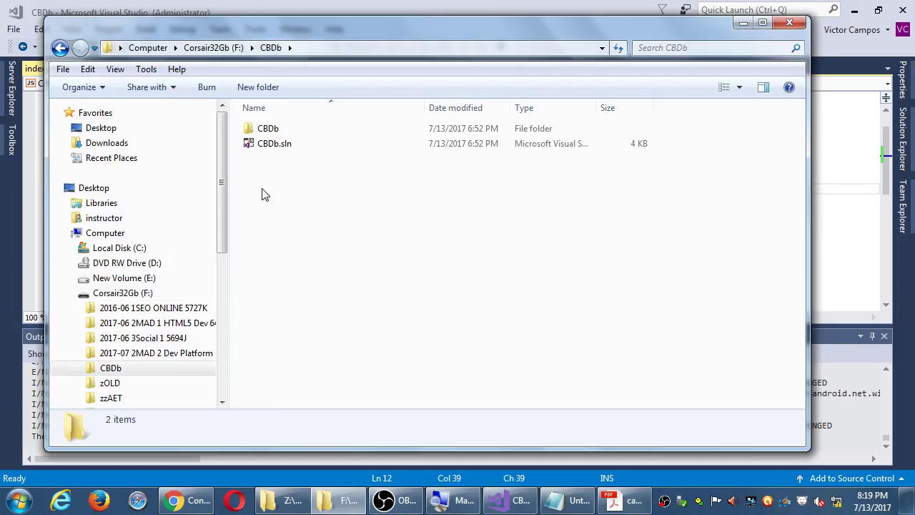
double_click(268, 130)
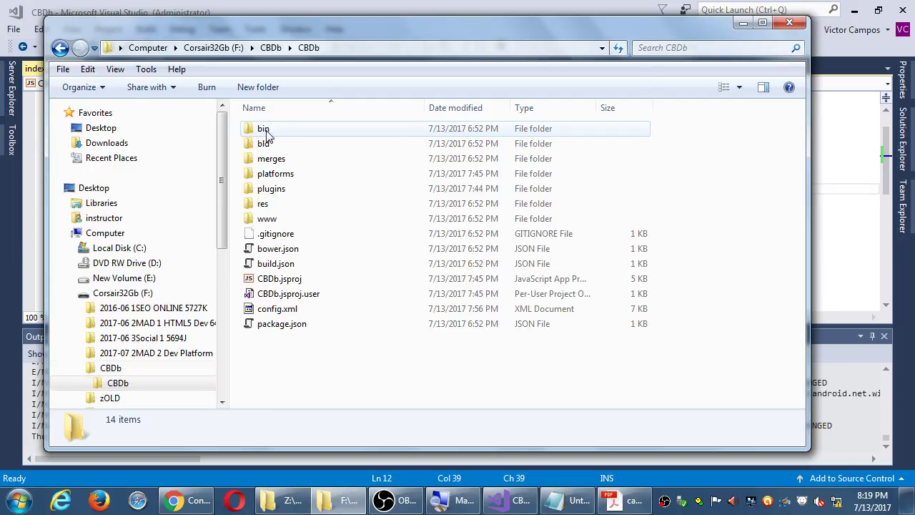
Open the project's res\screens\android folder containing the Android splash screen images
click(298, 203)
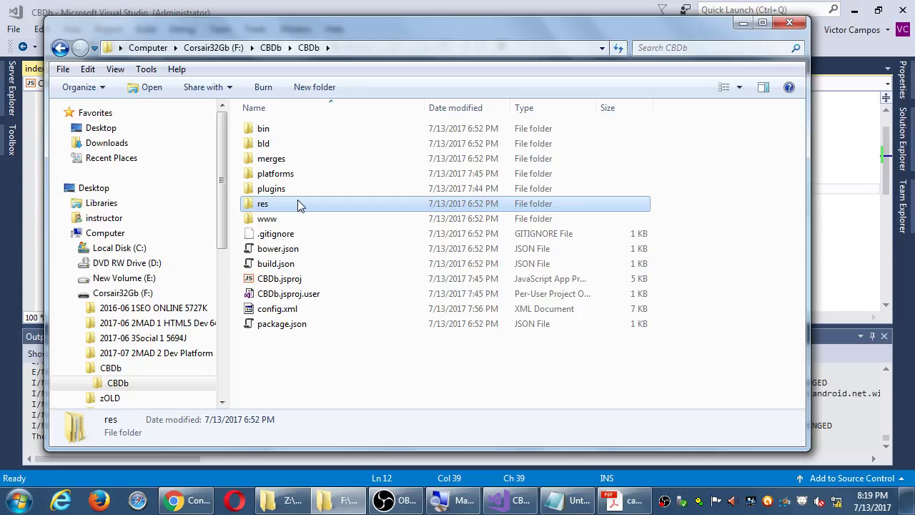
double_click(299, 205)
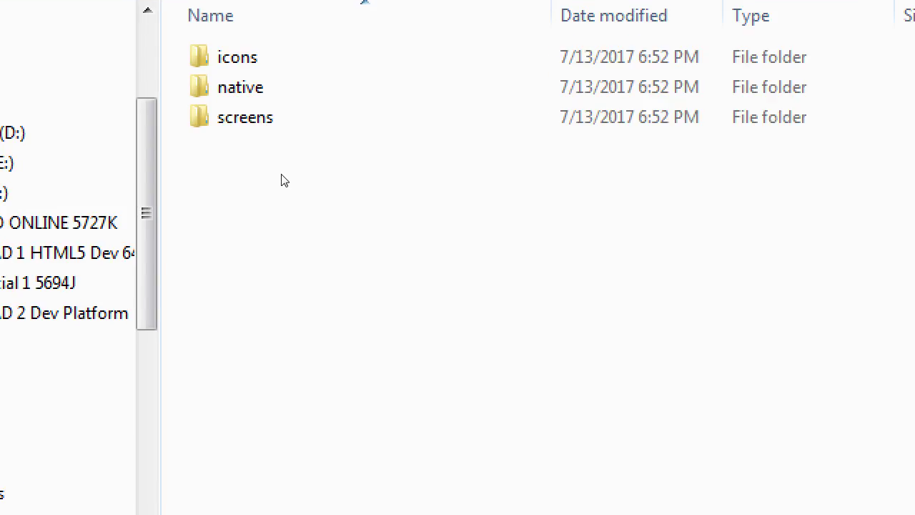
key(Return)
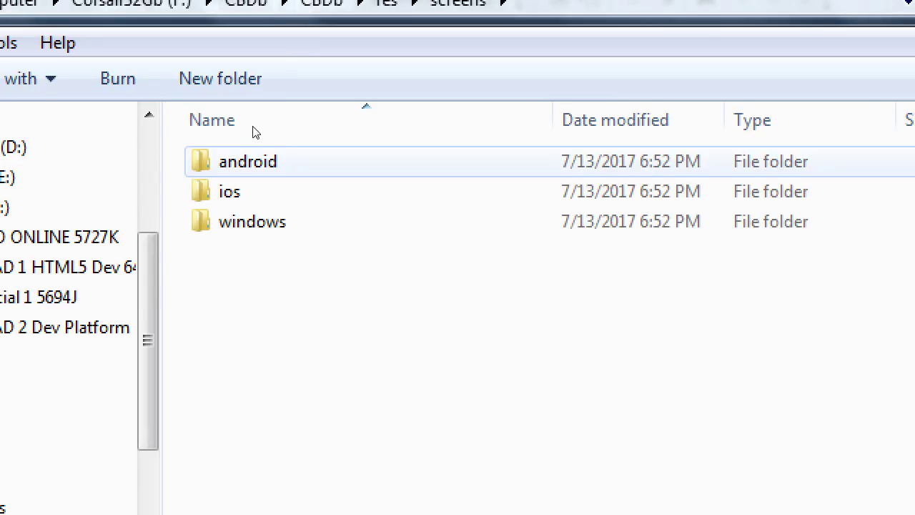
key(Down)
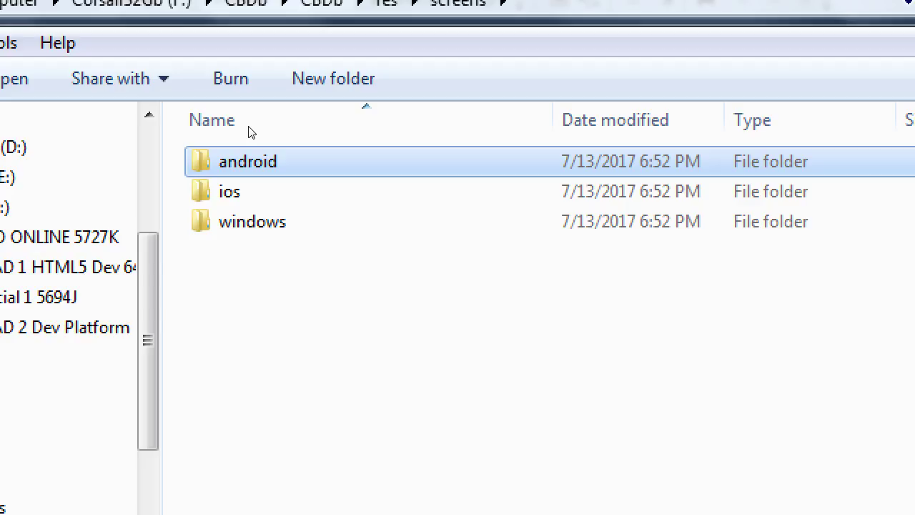
key(Return)
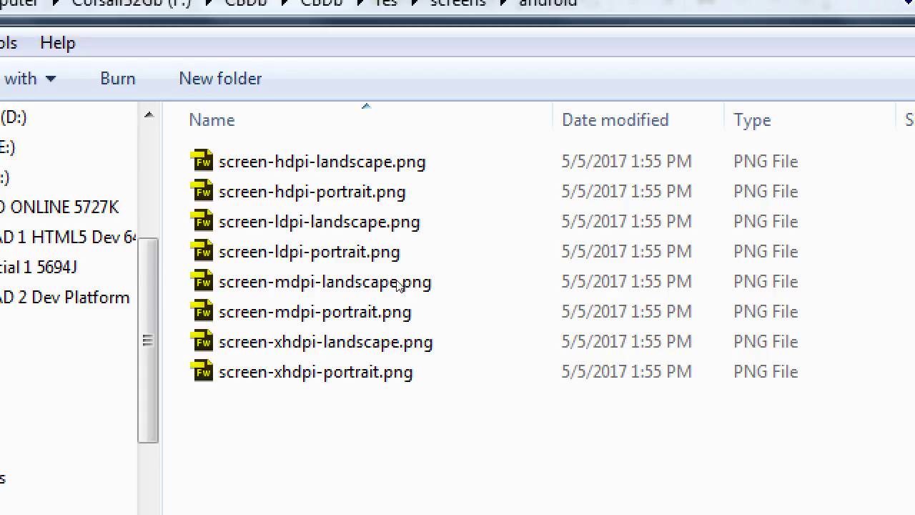
Examine the Android splash screen PNG files, comparing the landscape and portrait versions across the hdpi, ldpi, mdpi and xhdpi densities
key(ctrl+a)
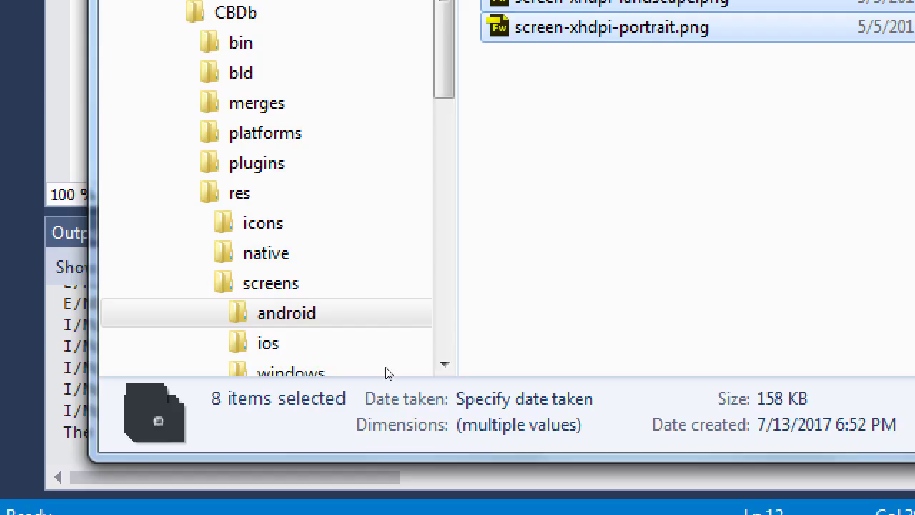
click(275, 204)
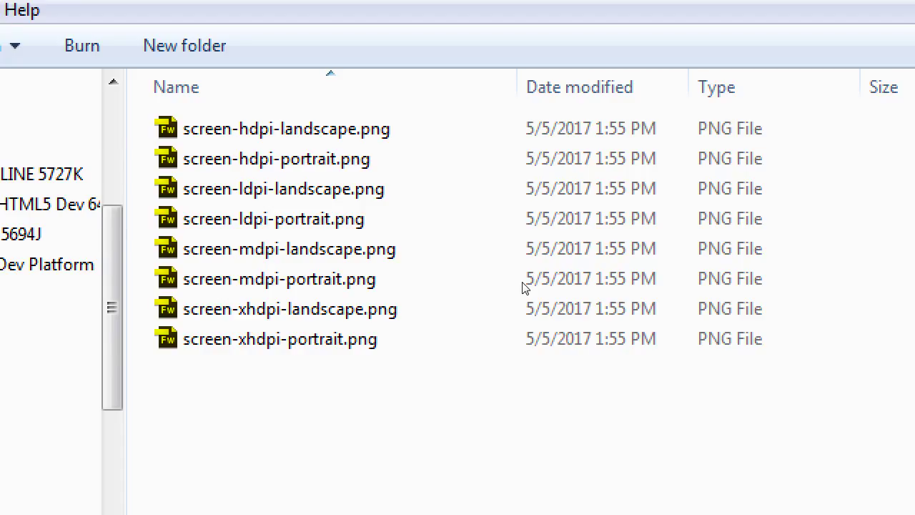
click(365, 129)
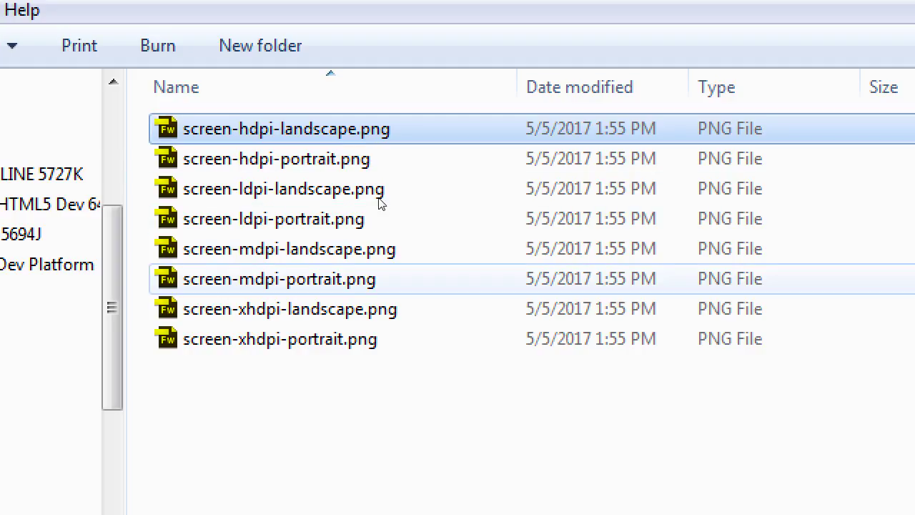
click(352, 154)
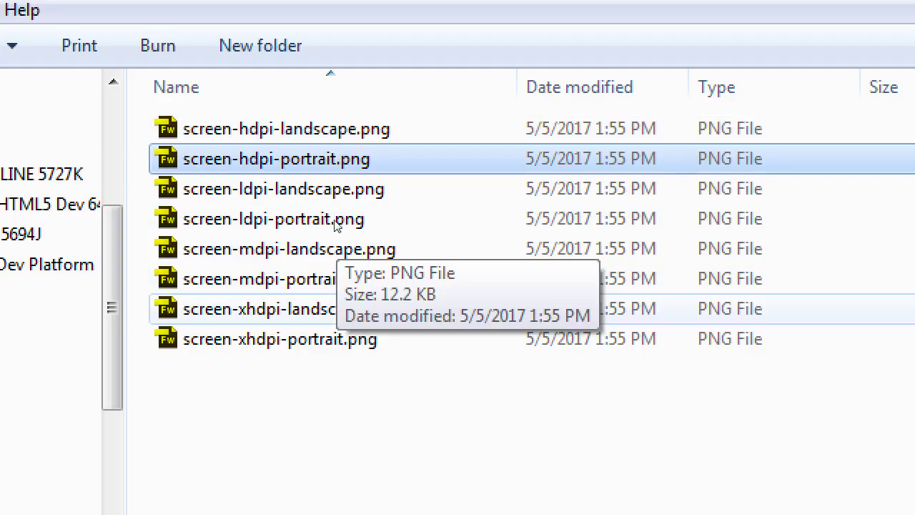
click(345, 138)
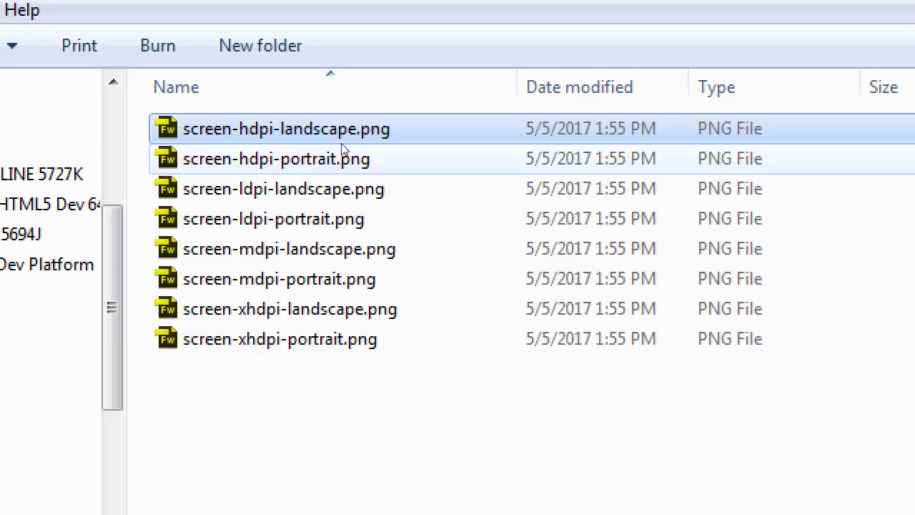
click(301, 147)
click(304, 219)
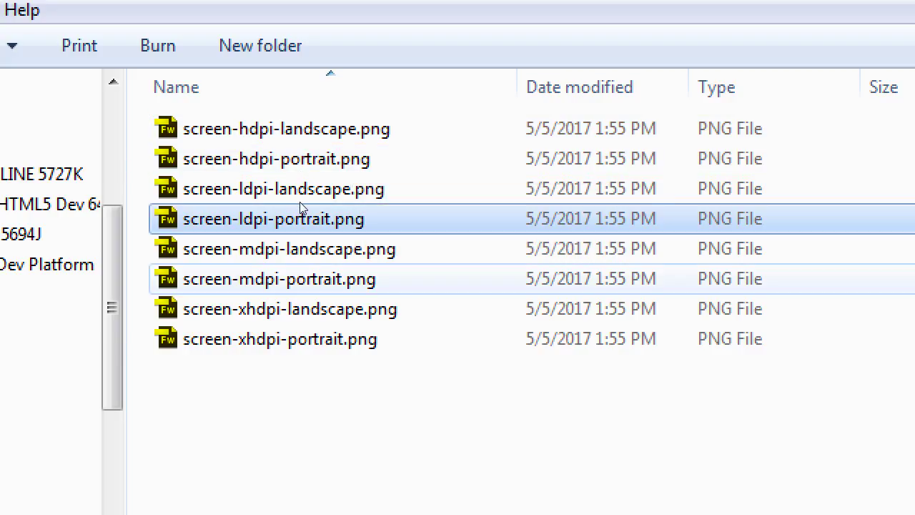
click(307, 279)
click(314, 338)
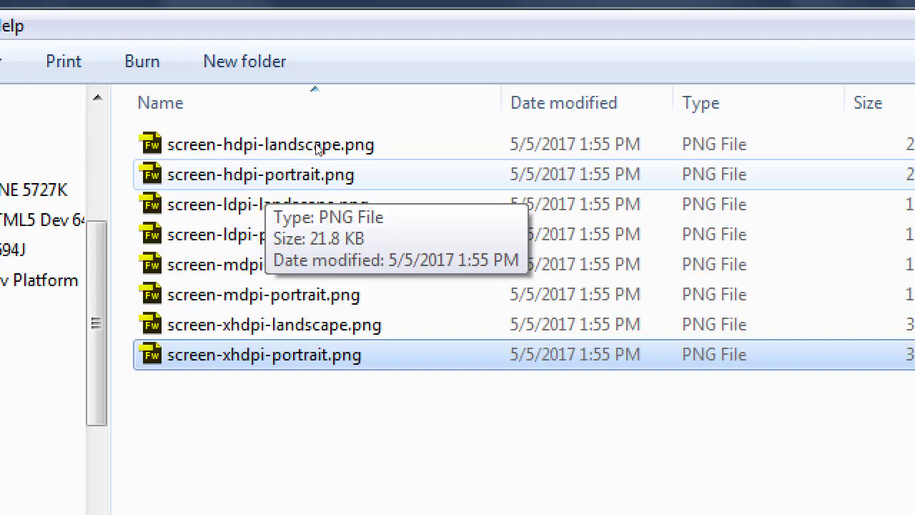
Open screen-hdpi-portrait.png for editing in Paint and bring its canvas into view
double_click(316, 145)
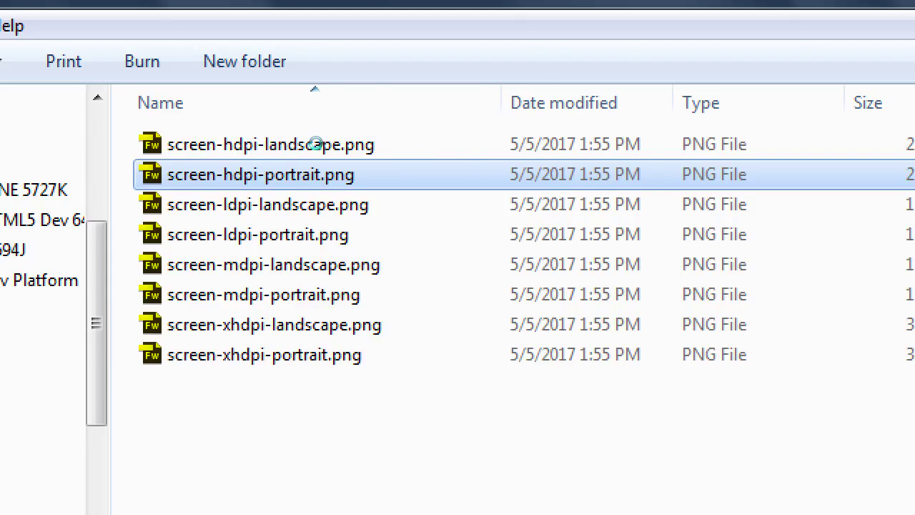
key(shift+F10)
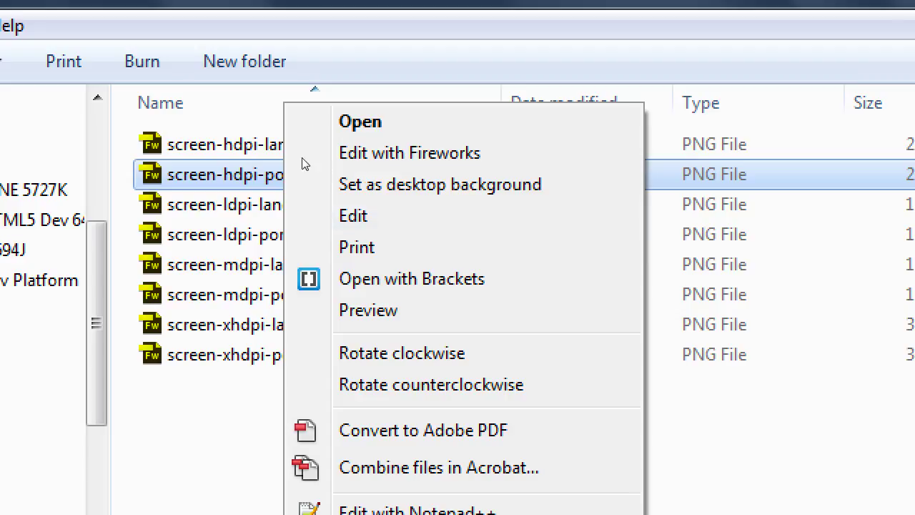
click(353, 215)
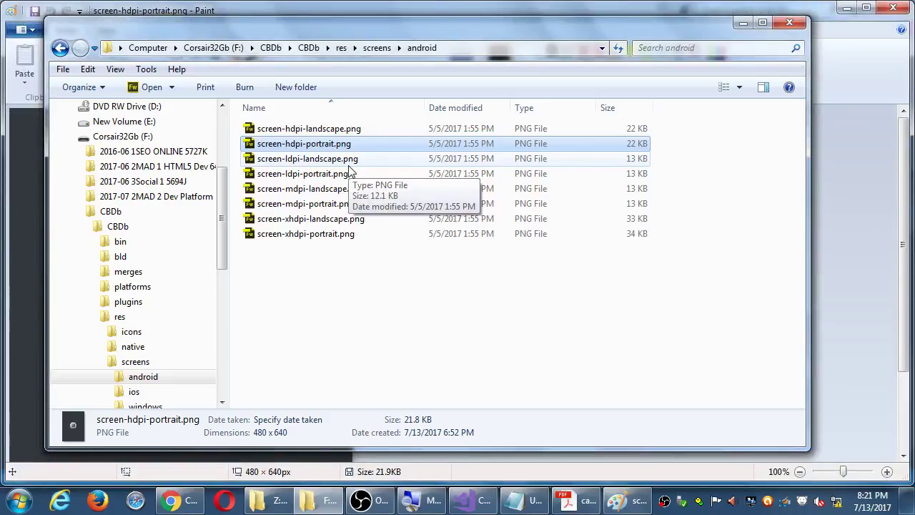
click(789, 22)
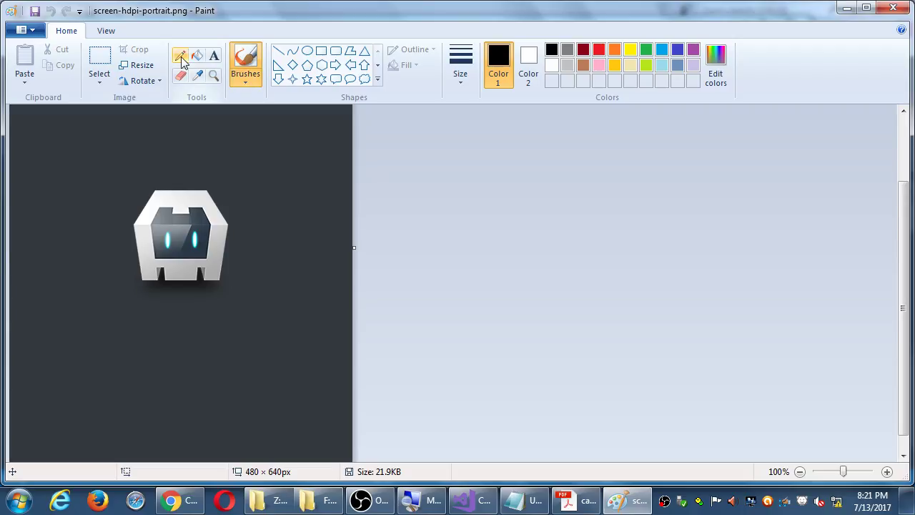
Brush a black mouth and angry eyebrows onto the robot in screen-hdpi-portrait.png, then save and close the image
click(246, 62)
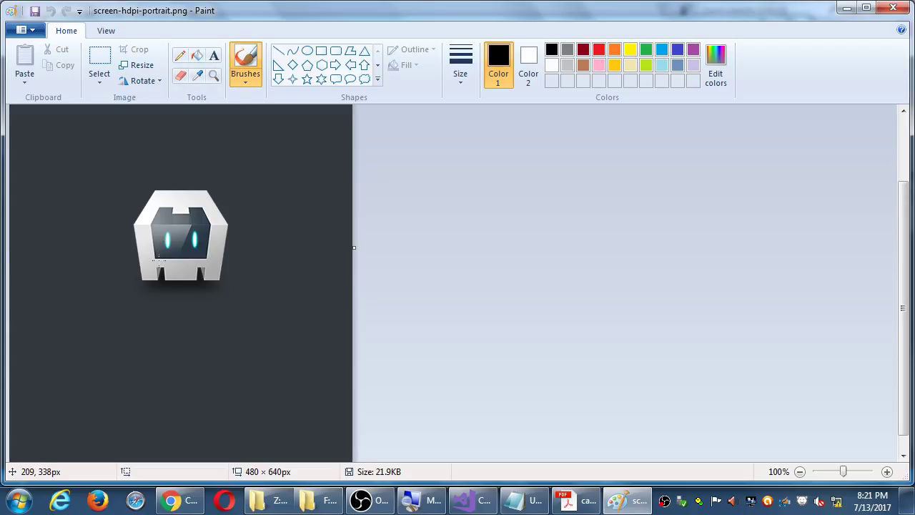
mouse_move(159, 259)
mouse_down()
mouse_move(200, 265)
mouse_move(206, 253)
mouse_up()
mouse_move(145, 219)
mouse_down()
mouse_move(178, 233)
mouse_move(191, 227)
mouse_move(188, 234)
mouse_up()
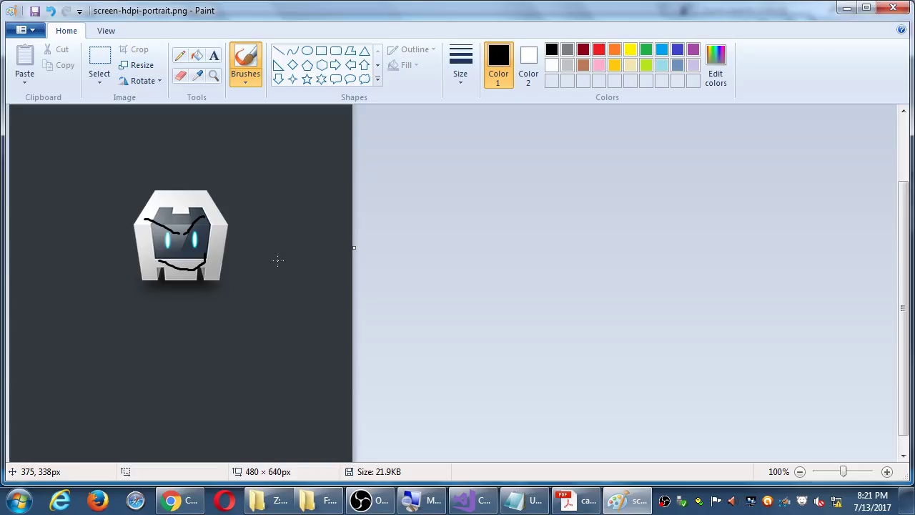
click(34, 12)
click(894, 8)
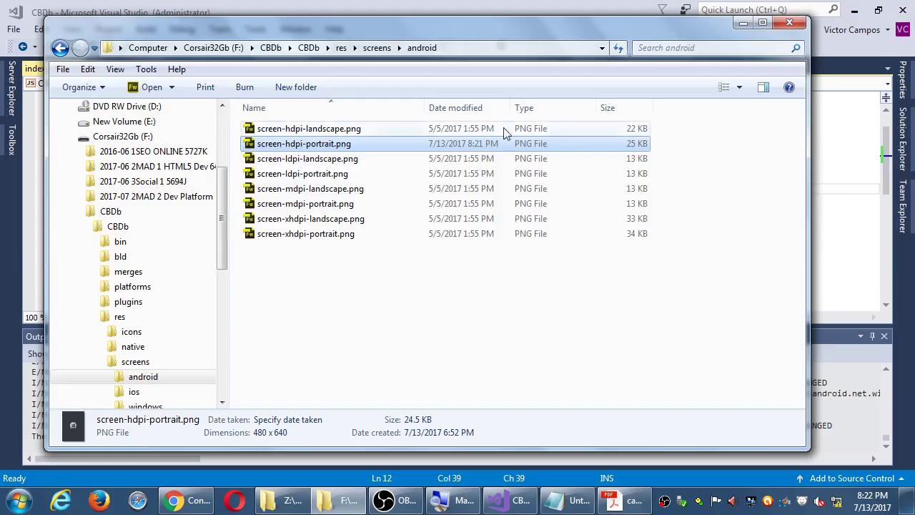
Edit screen-ldpi-portrait.png in Paint by brushing both robot eyes red, then save and close the image
right_click(349, 174)
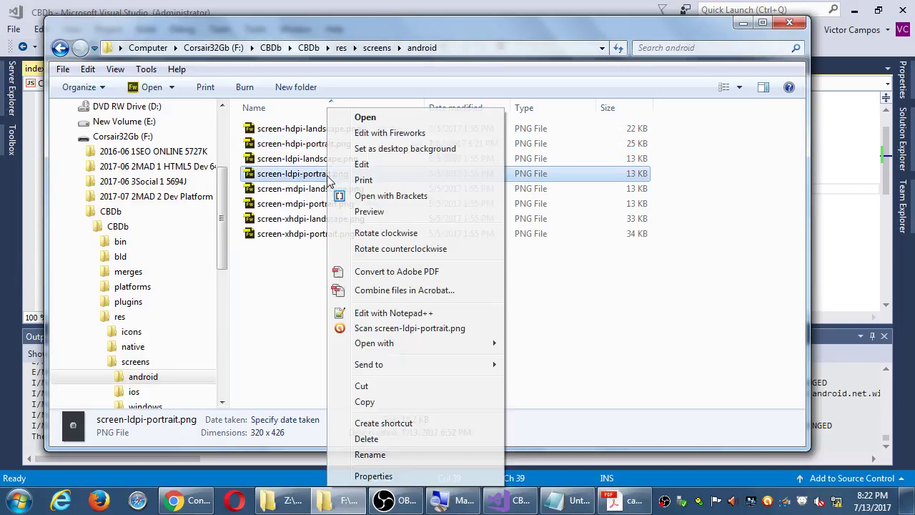
click(347, 168)
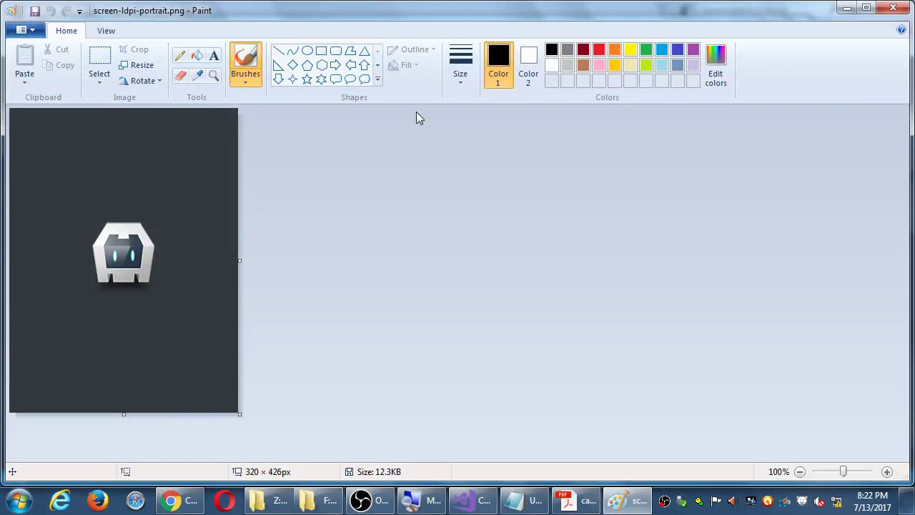
click(599, 50)
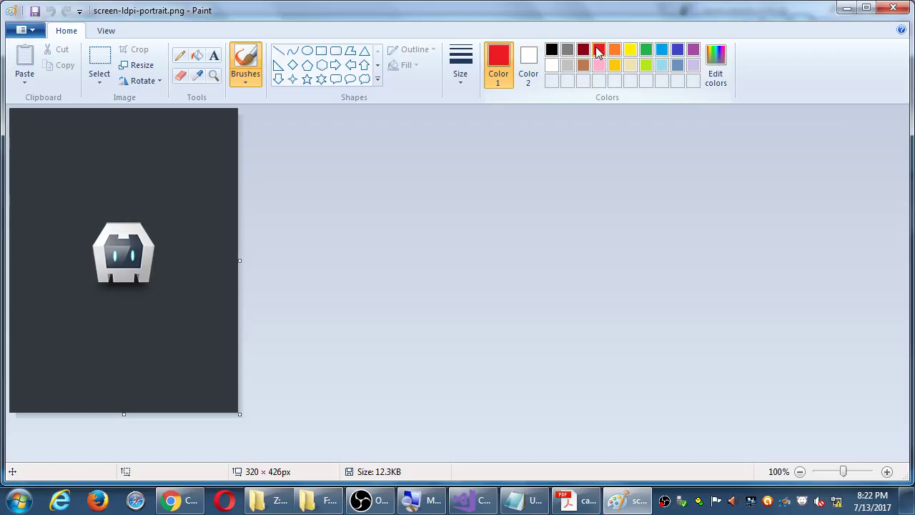
click(251, 63)
click(461, 64)
click(491, 192)
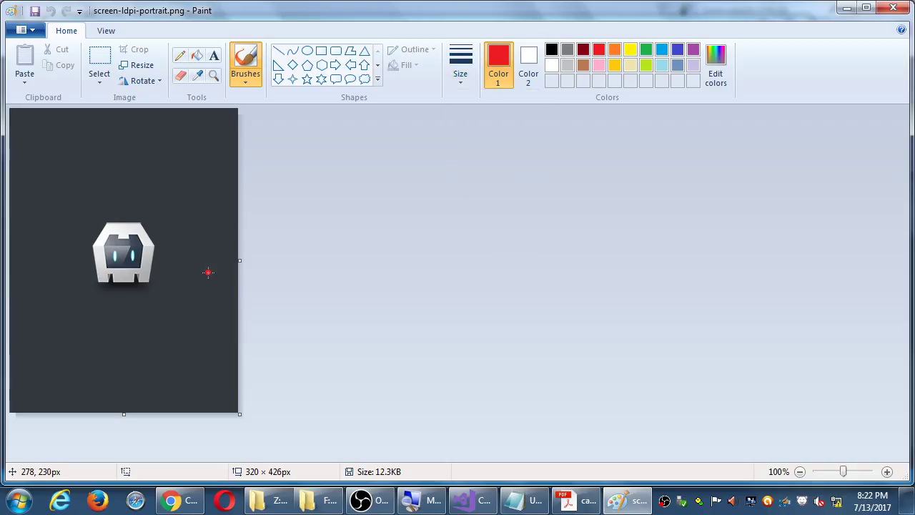
drag(113, 253, 132, 261)
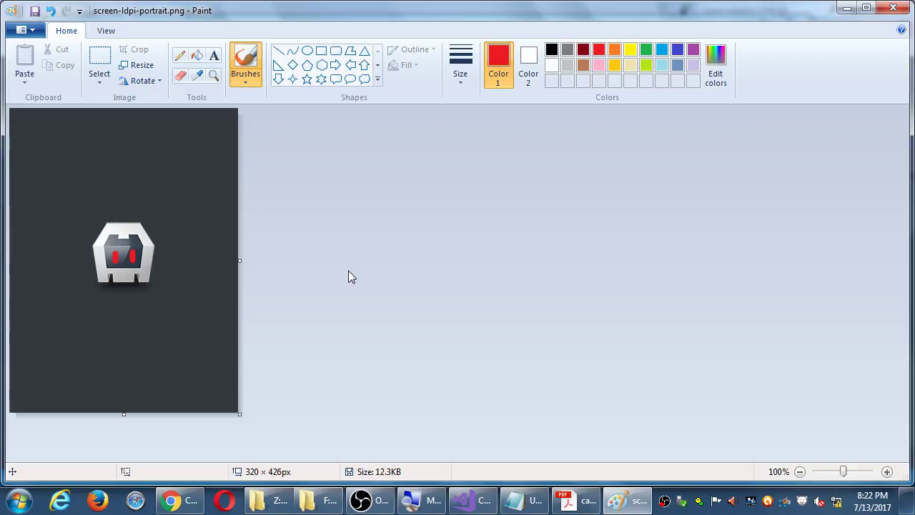
key(ctrl+s)
click(893, 8)
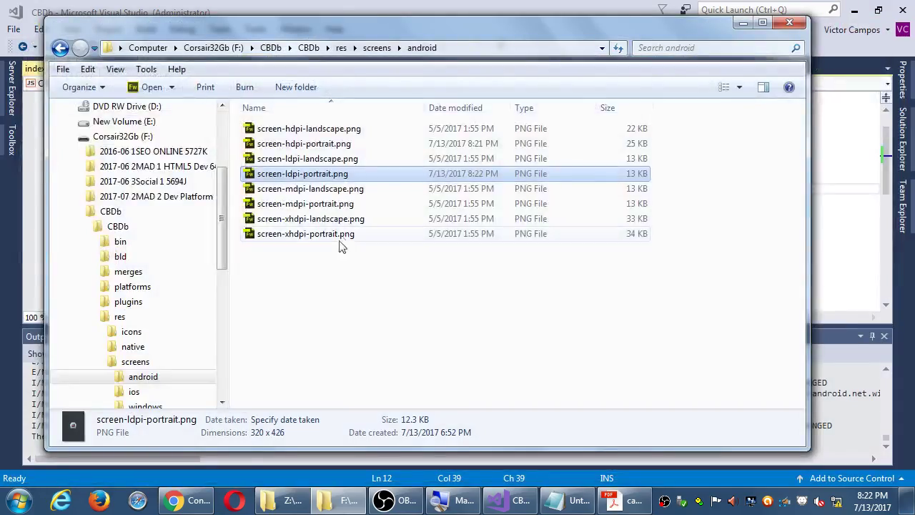
right_click(313, 207)
click(386, 314)
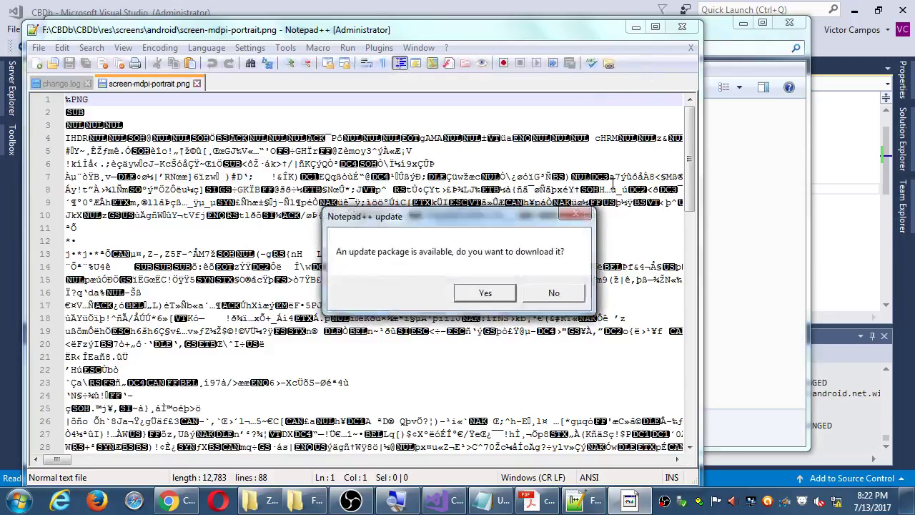
click(551, 292)
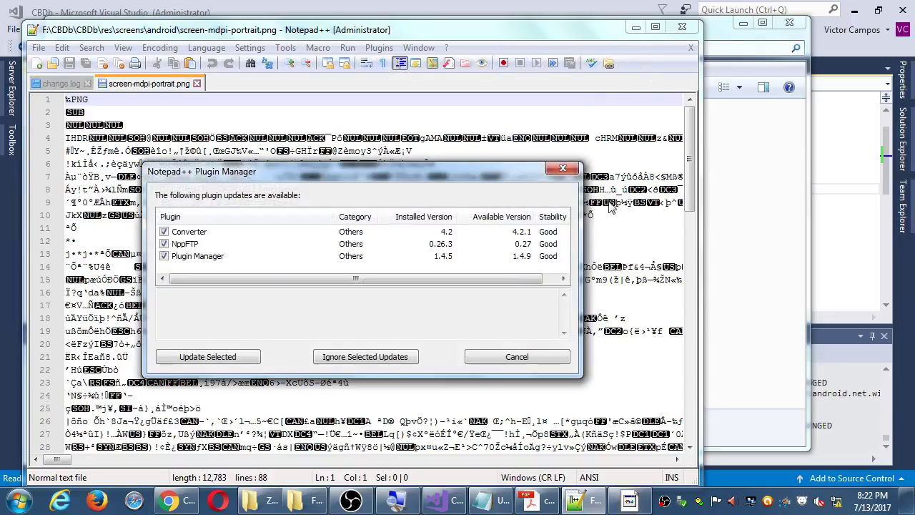
key(Escape)
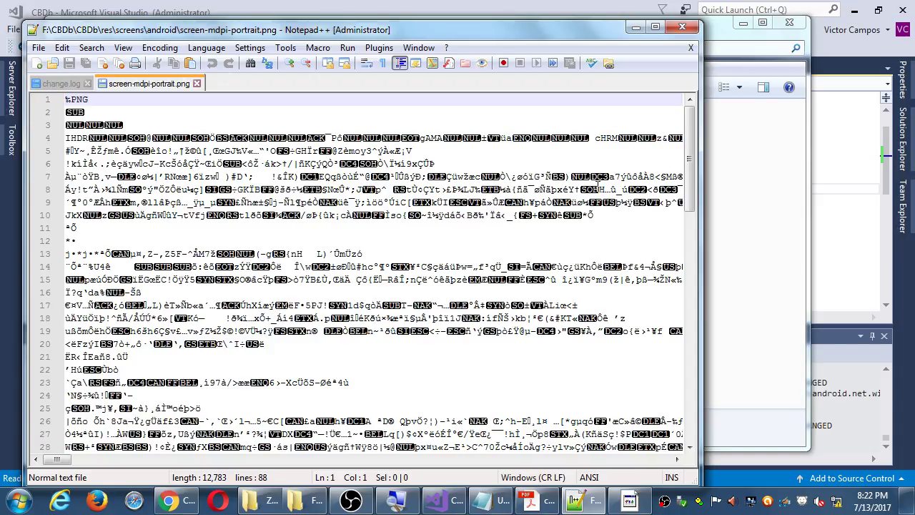
key(ctrl+w)
key(ctrl+w)
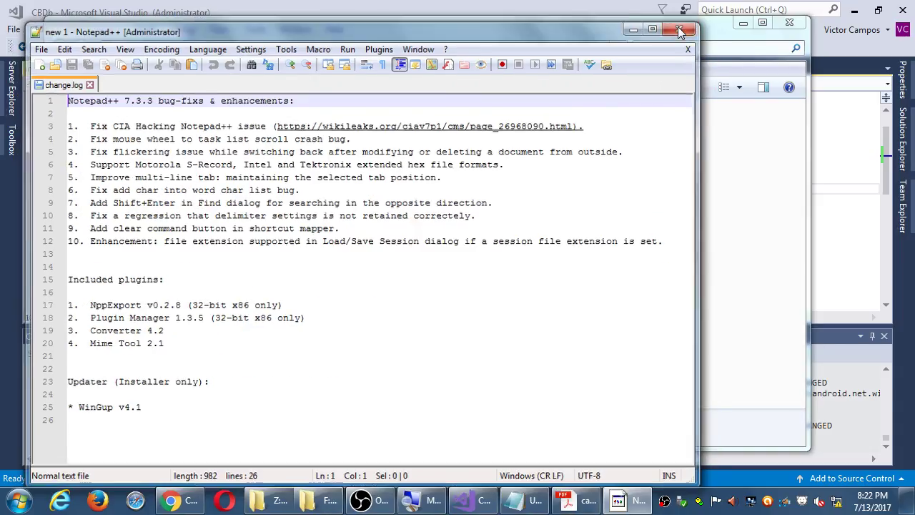
click(682, 27)
click(555, 290)
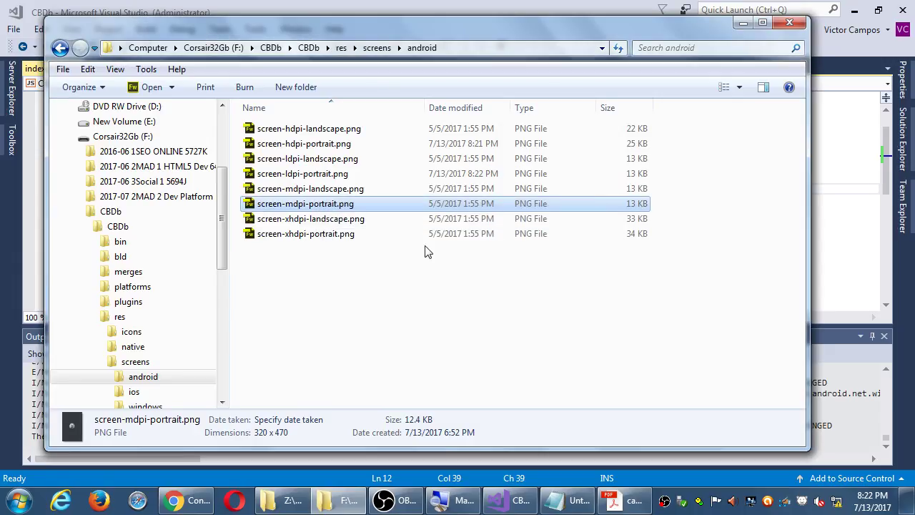
Edit screen-mdpi-portrait.png in Paint by brushing a thick white mouth onto the robot, then save and close the image
right_click(338, 214)
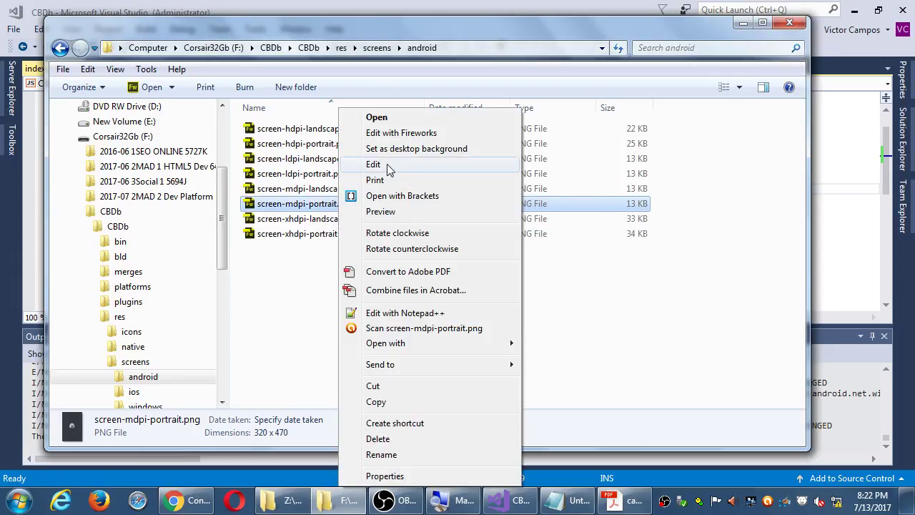
click(364, 166)
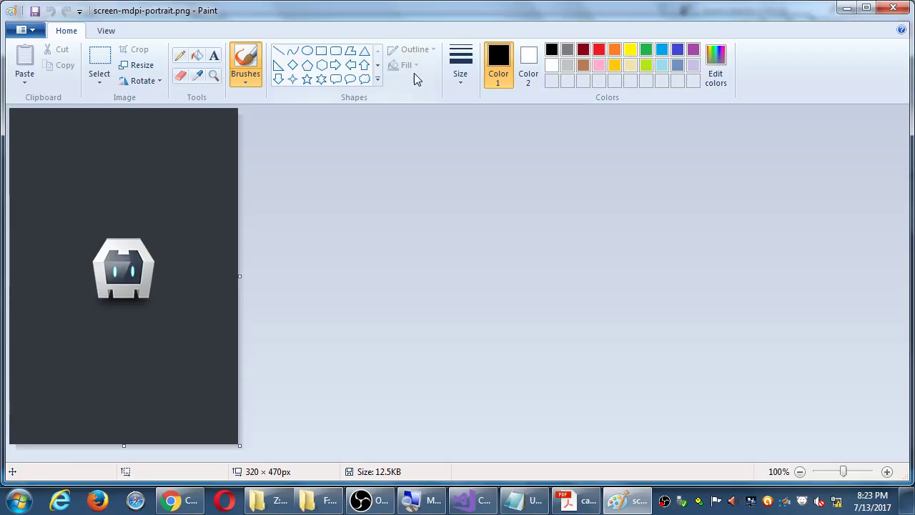
click(460, 68)
click(457, 188)
right_click(503, 63)
click(504, 63)
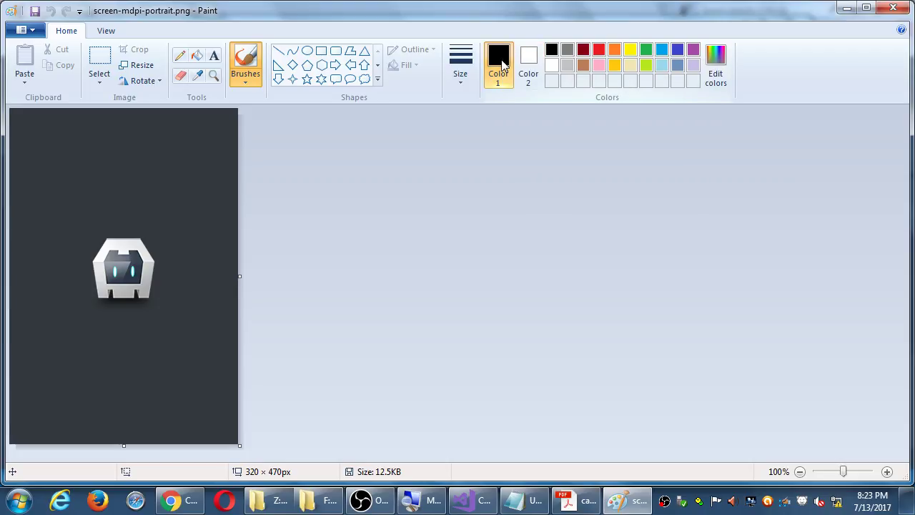
click(551, 65)
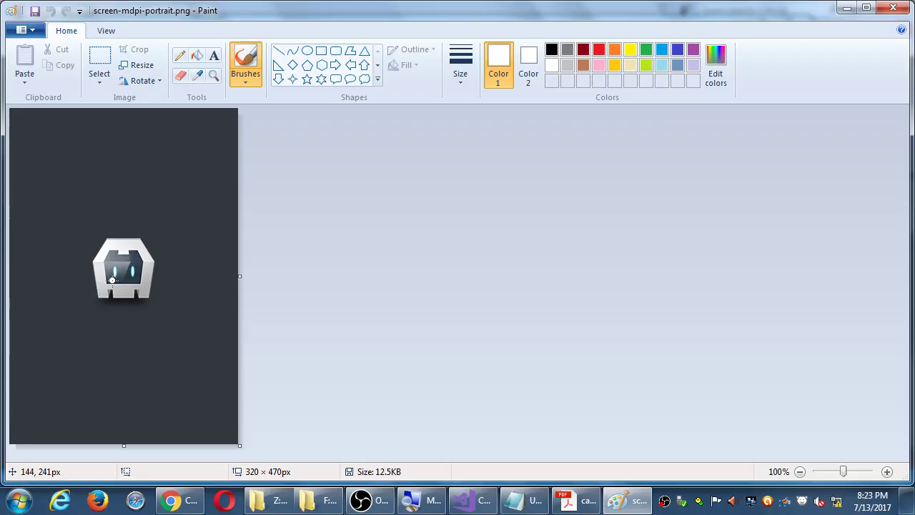
drag(112, 280, 141, 284)
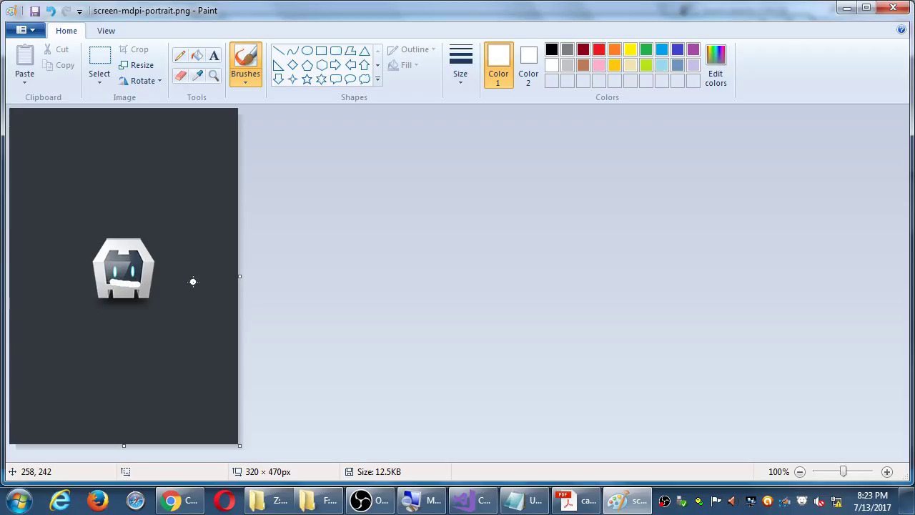
key(ctrl+s)
click(892, 9)
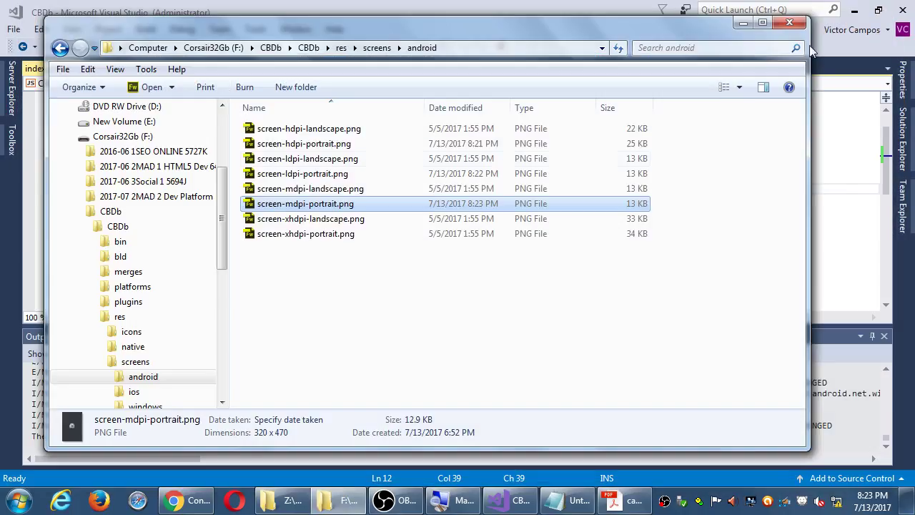
Open screen-xhdpi-portrait.png in Paint, brush thick red eyes, eyebrows and a smile with a tongue onto the robot, and save
right_click(354, 236)
click(427, 163)
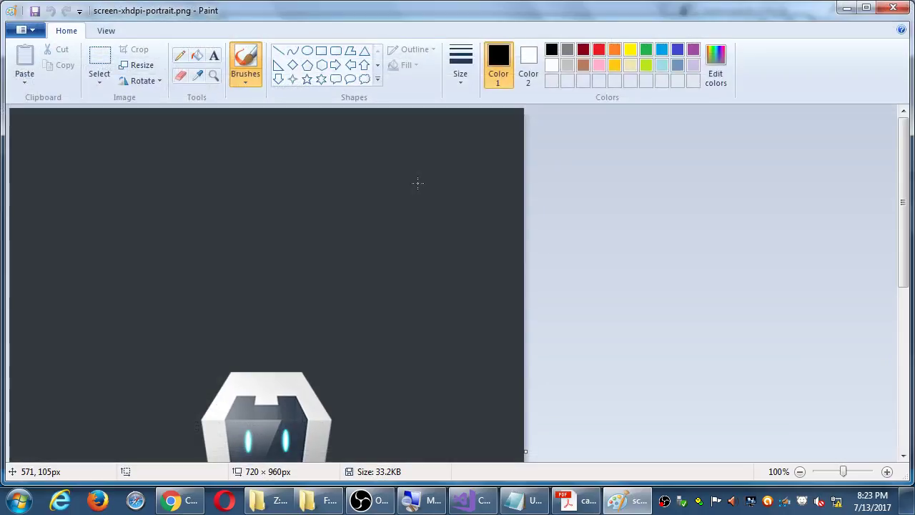
scroll(383, 171, down, 5)
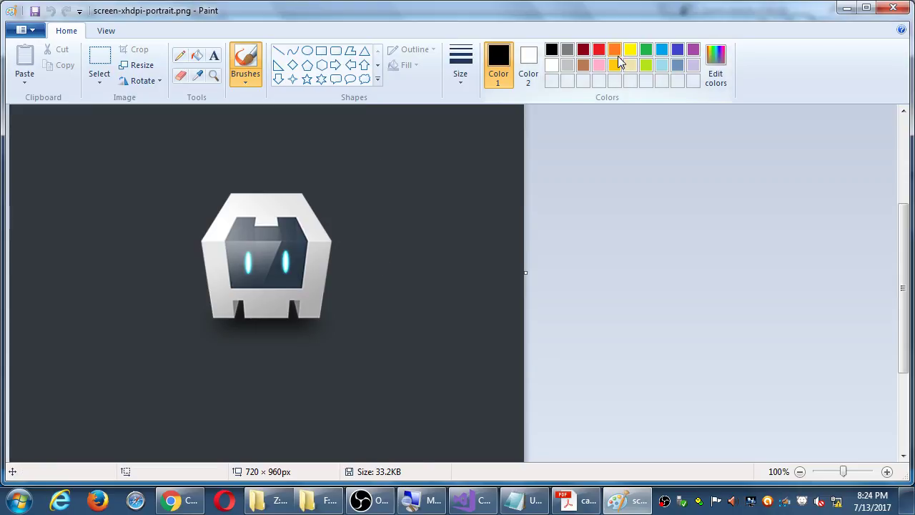
click(614, 51)
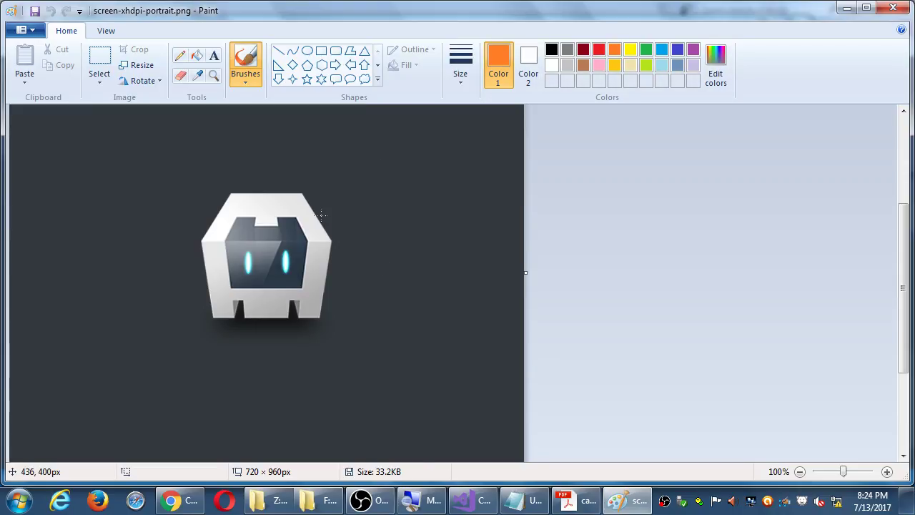
click(461, 66)
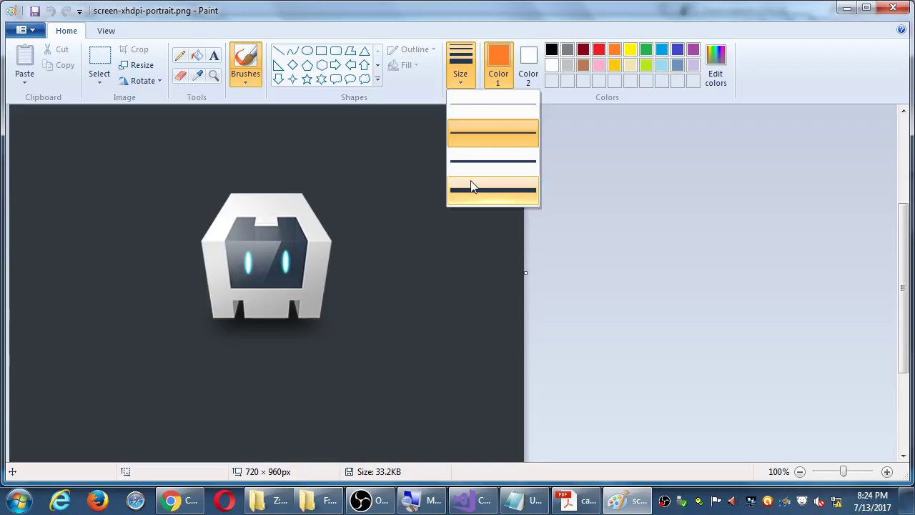
click(470, 187)
click(598, 50)
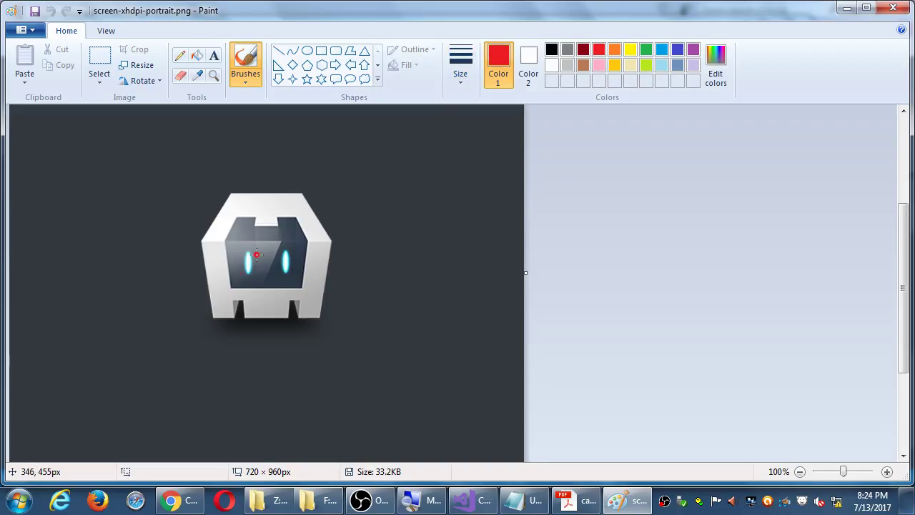
mouse_move(248, 254)
mouse_down()
mouse_move(248, 273)
mouse_move(285, 272)
mouse_up()
mouse_move(237, 289)
mouse_down()
mouse_move(269, 301)
mouse_move(289, 292)
mouse_move(257, 309)
mouse_move(272, 309)
mouse_up()
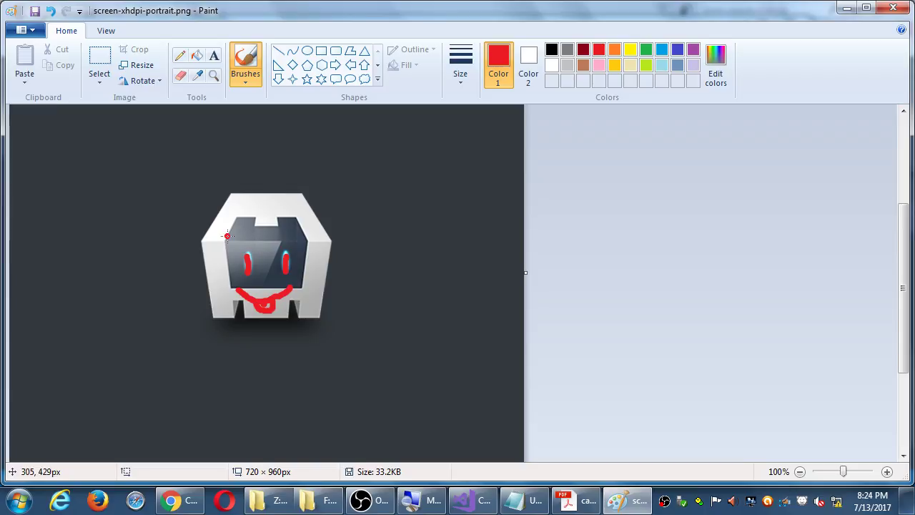
mouse_move(228, 234)
mouse_down()
mouse_move(262, 251)
mouse_move(298, 237)
mouse_up()
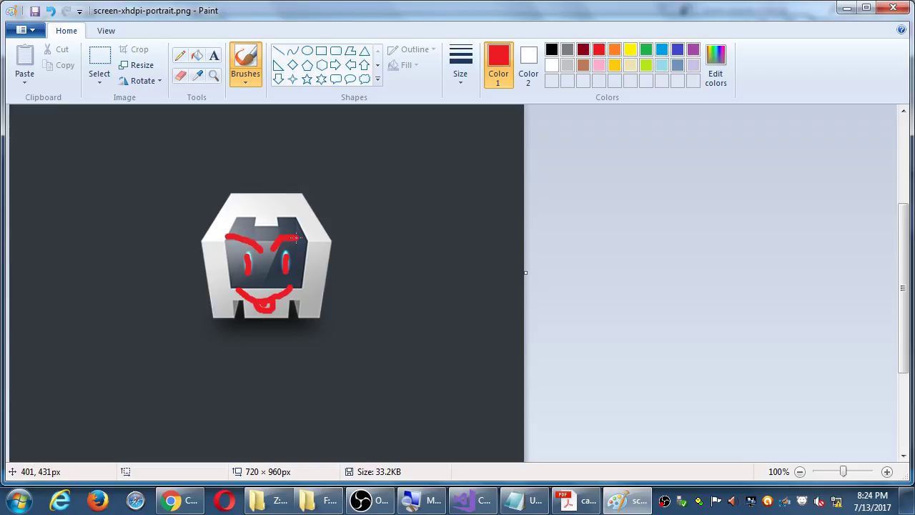
click(37, 13)
Add the text CBDb below the robot and color it white
click(214, 56)
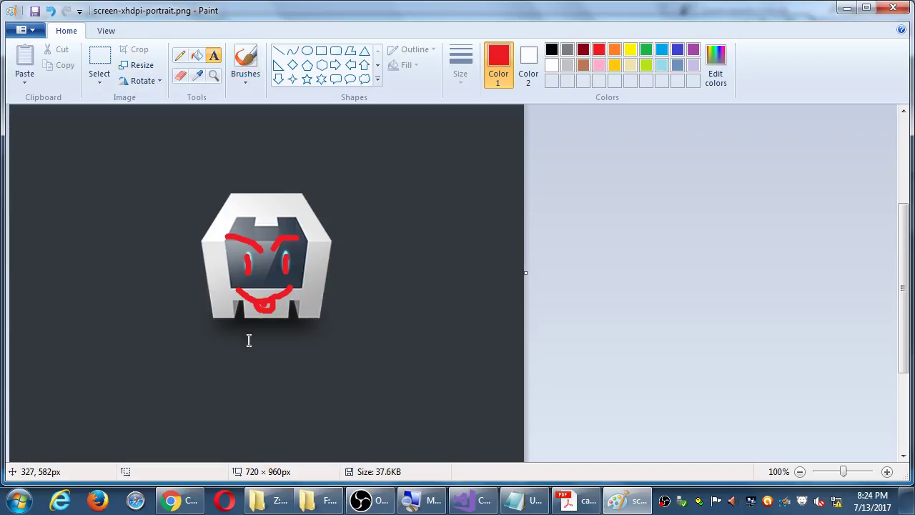
click(179, 400)
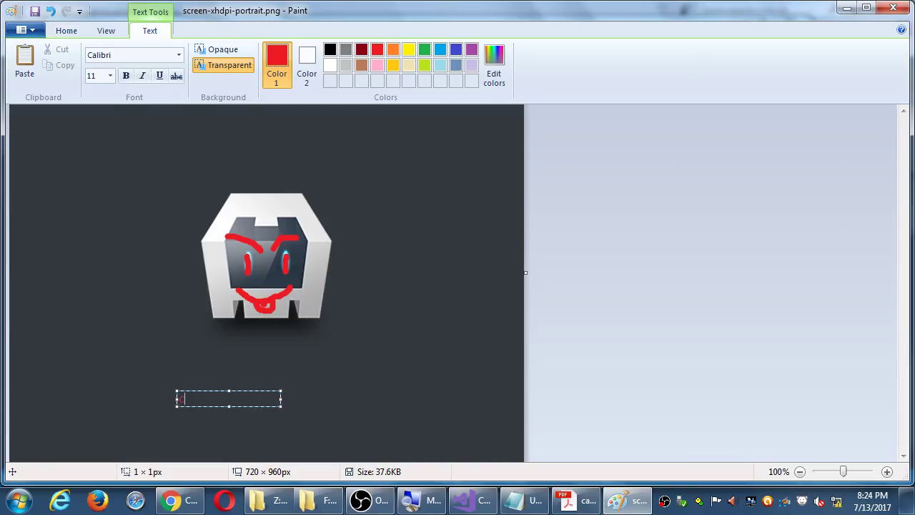
text(Co)
text(D)
text(t)
double_click(181, 399)
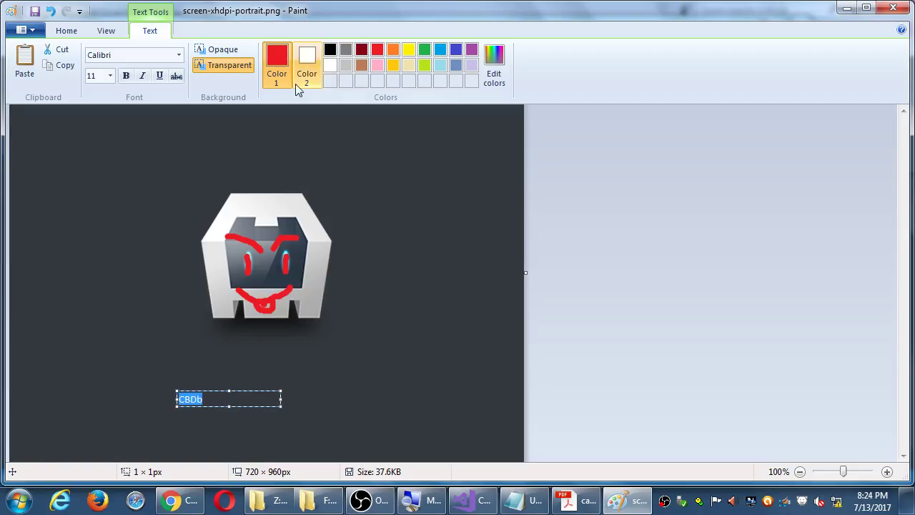
click(329, 65)
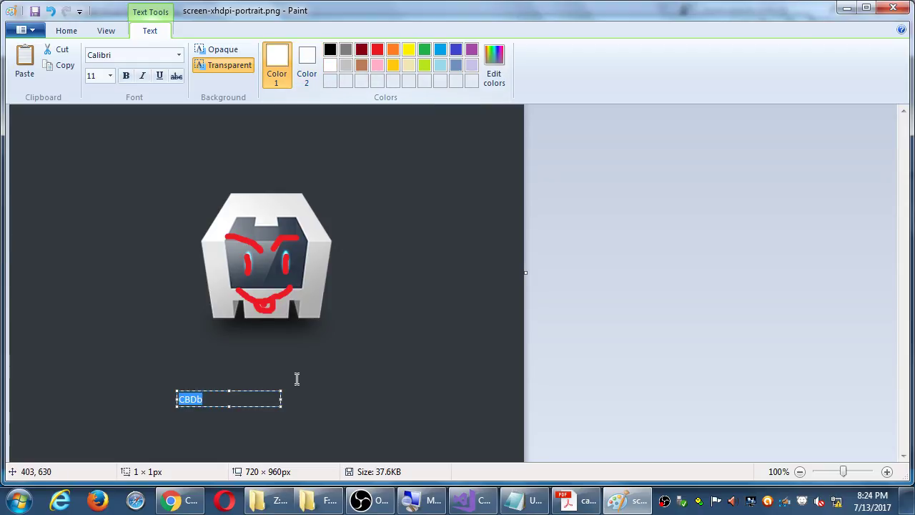
Enlarge the CBDb text box to about 436 × 98 px, set the font size to 72, and place the text just beneath the robot
drag(281, 406, 486, 456)
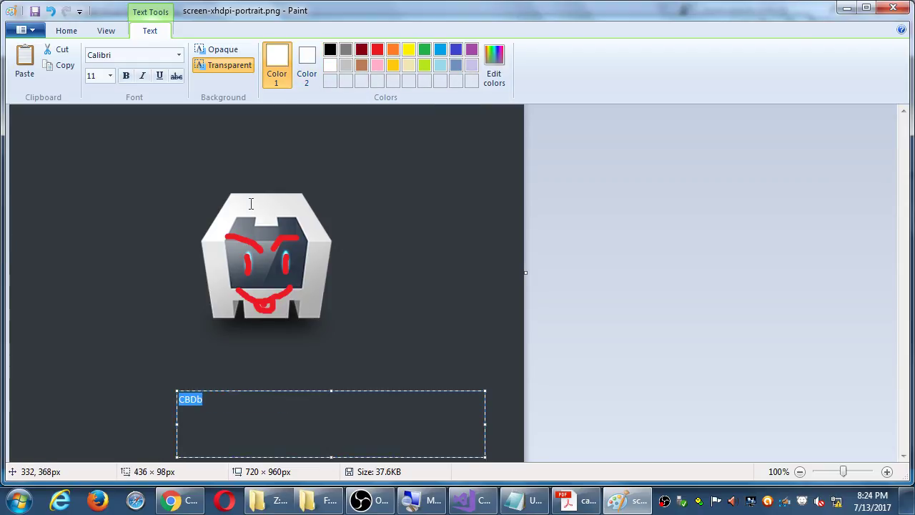
click(110, 75)
click(98, 274)
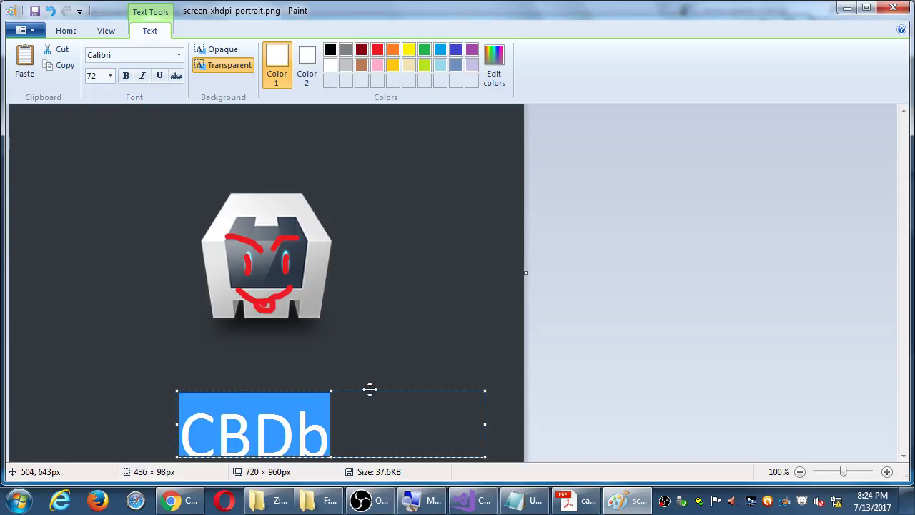
drag(367, 389, 387, 340)
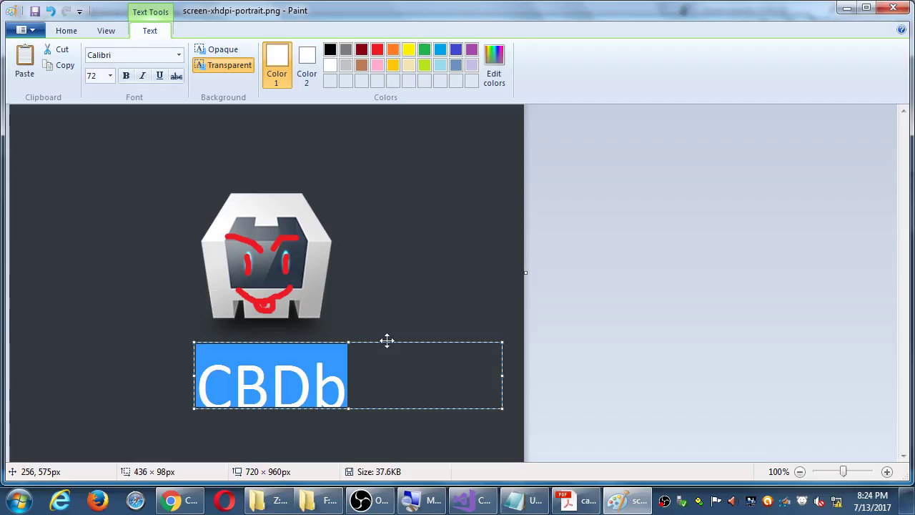
click(394, 293)
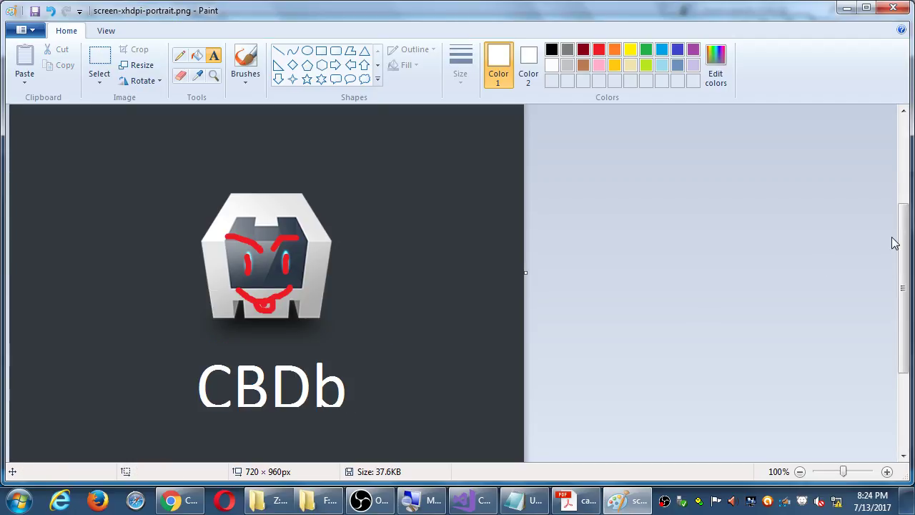
drag(902, 233, 892, 262)
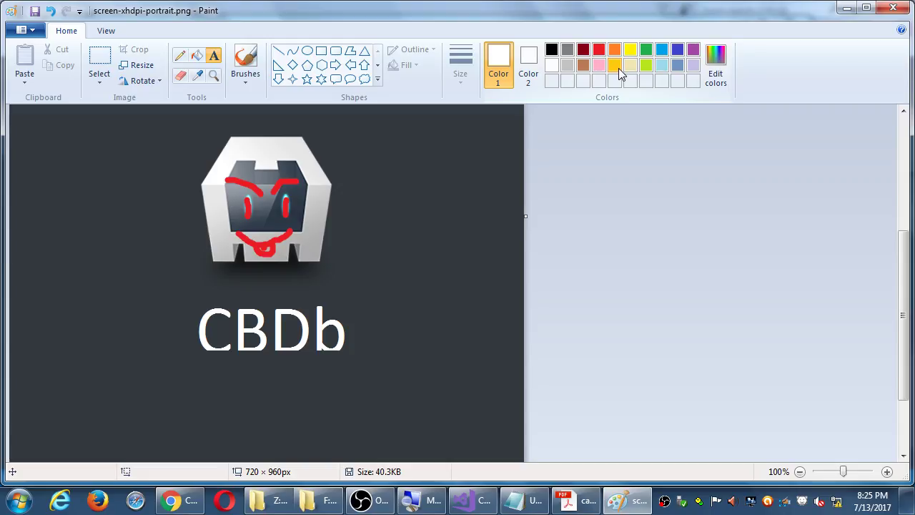
Look through the splash screen images in the project's res/screens/ios folder and return to the res folder
click(318, 500)
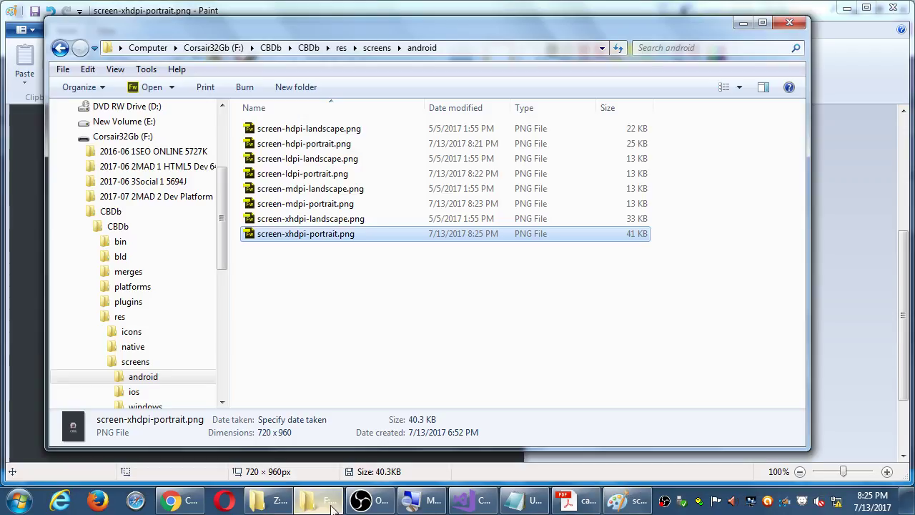
click(376, 47)
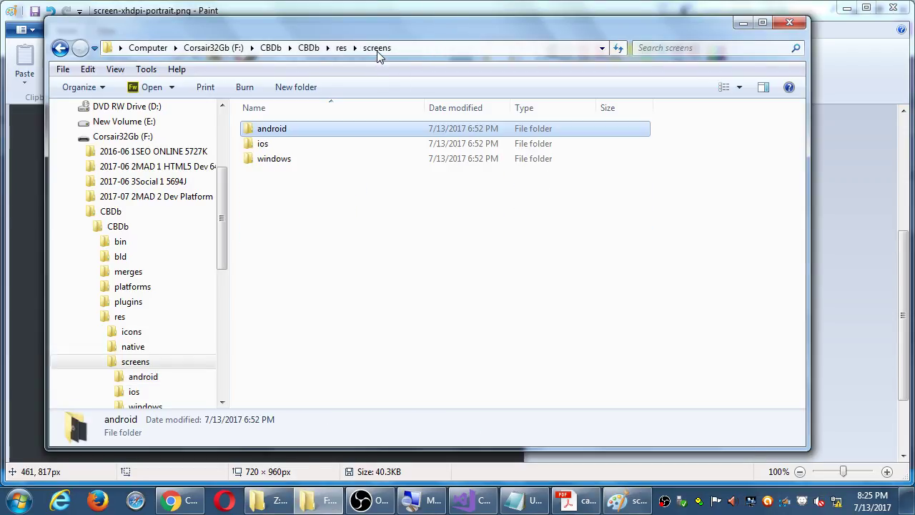
double_click(295, 144)
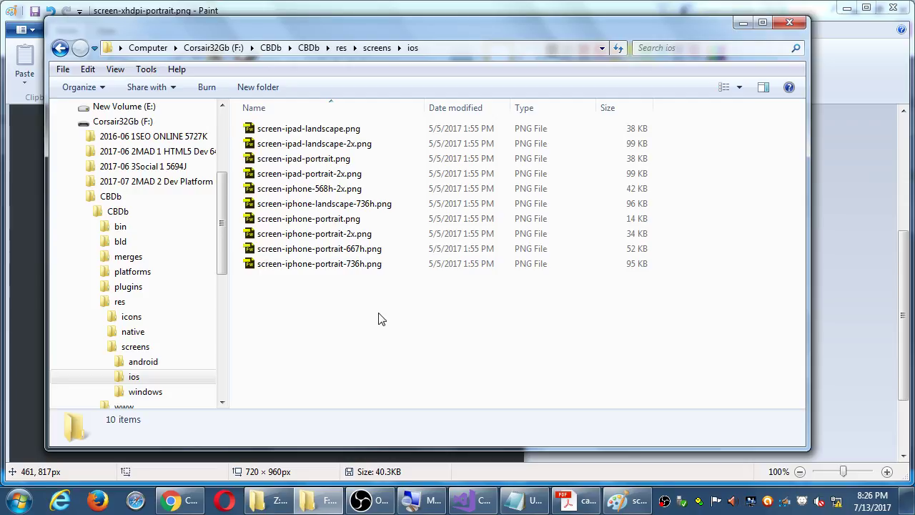
click(383, 50)
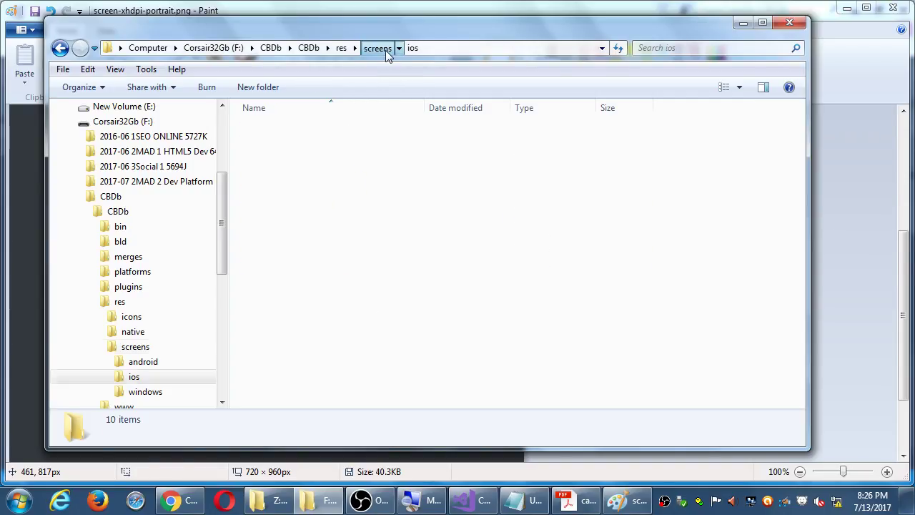
click(343, 50)
Close screen-xhdpi-portrait.png in Paint and return to the CBDb project in Visual Studio
click(442, 6)
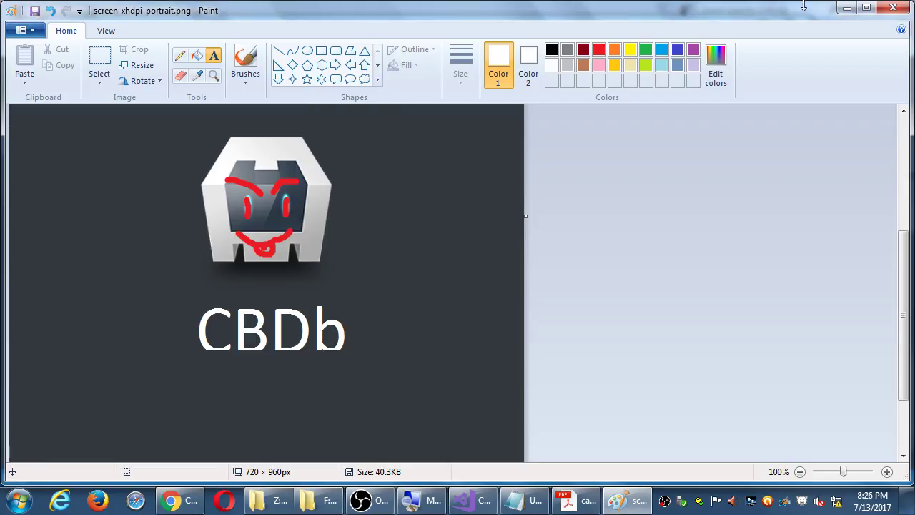
click(893, 9)
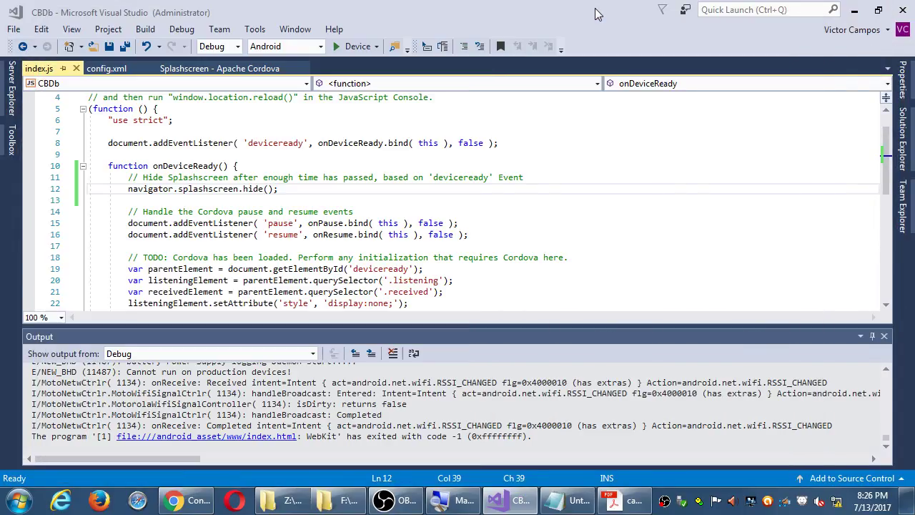
click(598, 14)
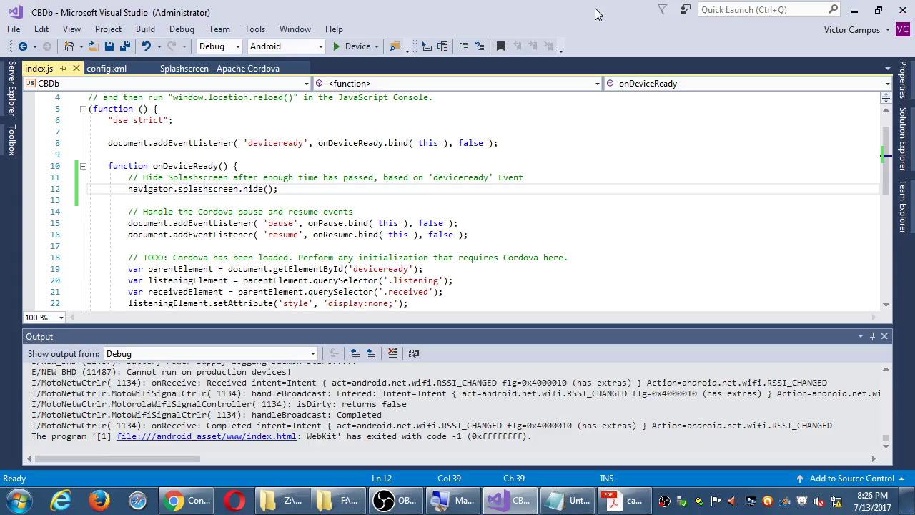
Switch to File Explorer and review the edited portrait images in the res/screens/android folder
click(350, 497)
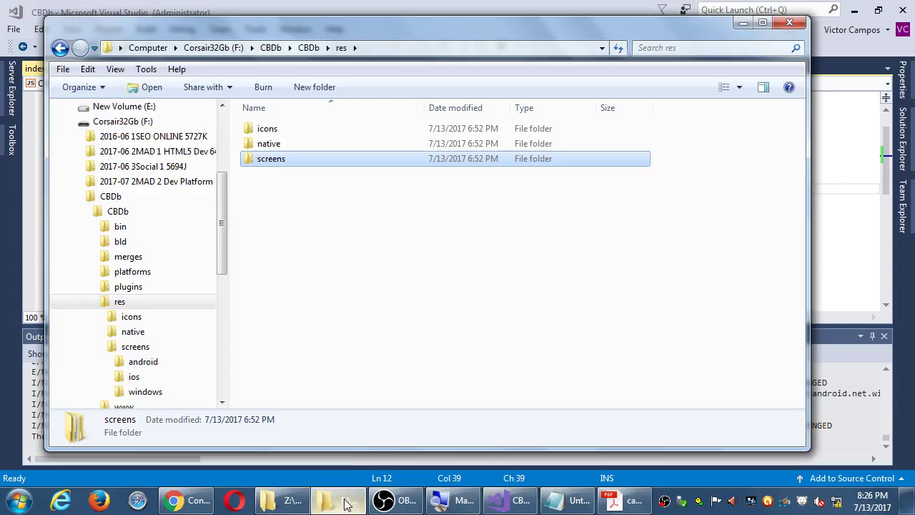
double_click(265, 158)
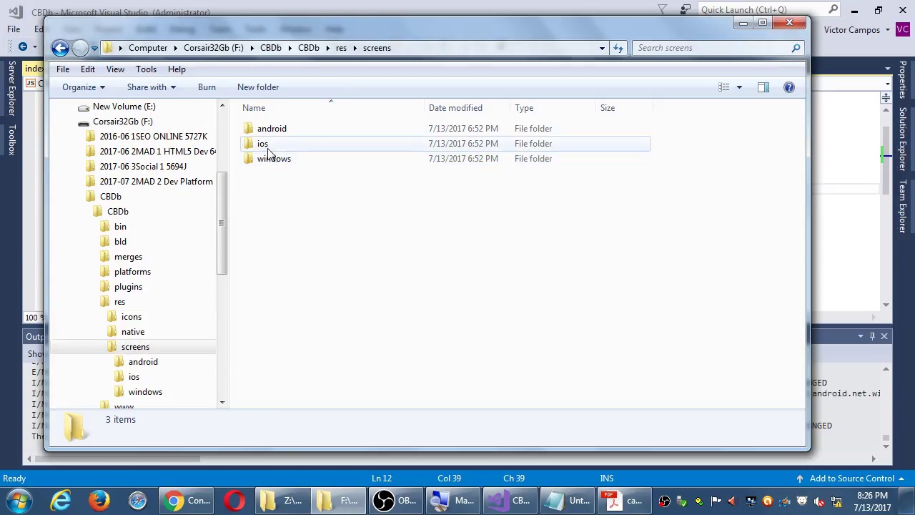
click(273, 133)
double_click(273, 134)
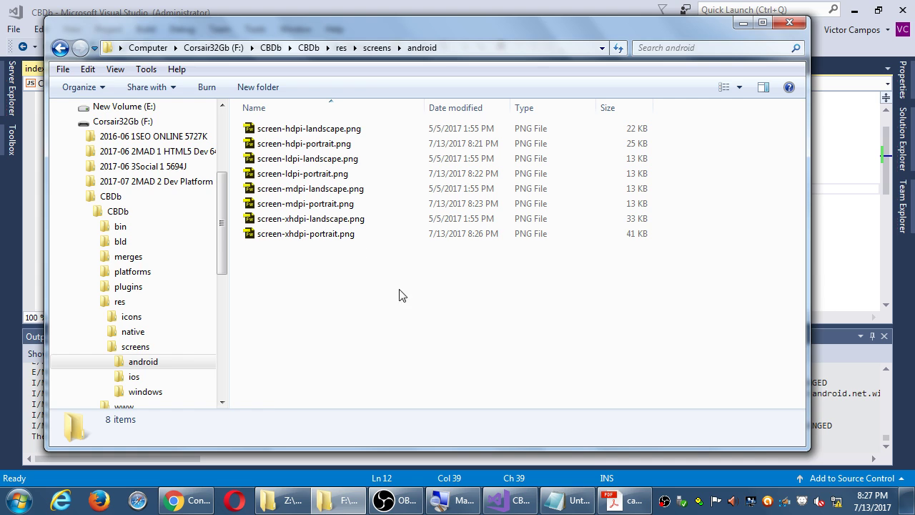
Switch to the www folder how-to PDF in Adobe Acrobat and go back to the beginning of the document
click(619, 501)
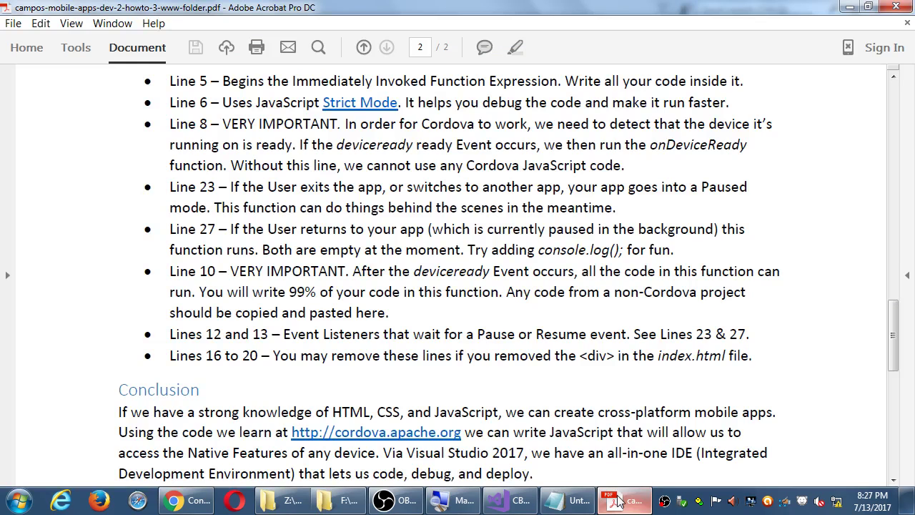
scroll(487, 312, up, 5)
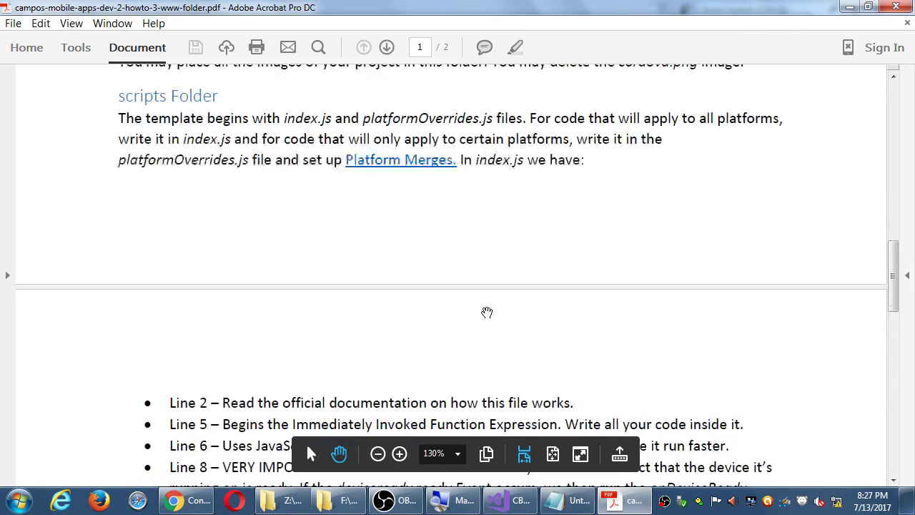
scroll(487, 312, up, 10)
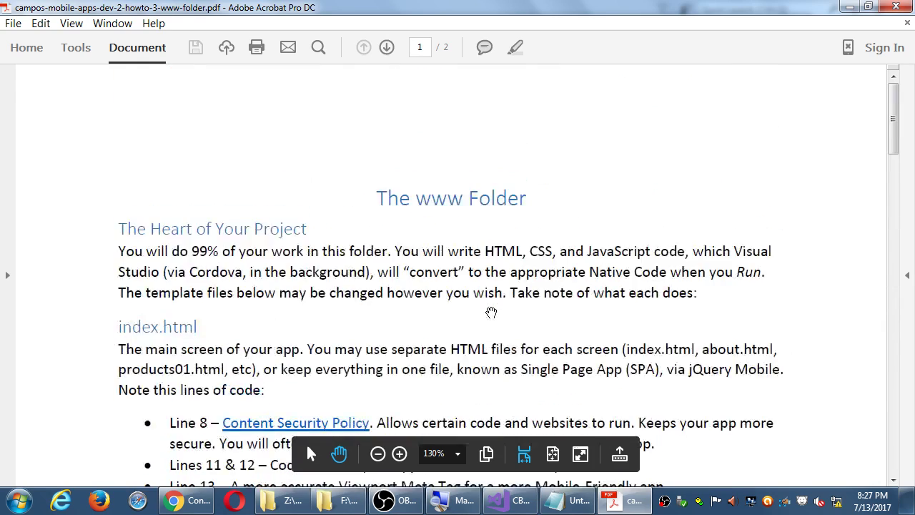
Skim the www folder how-to PDF through to its Further Reading section and close the document
scroll(491, 313, down, 15)
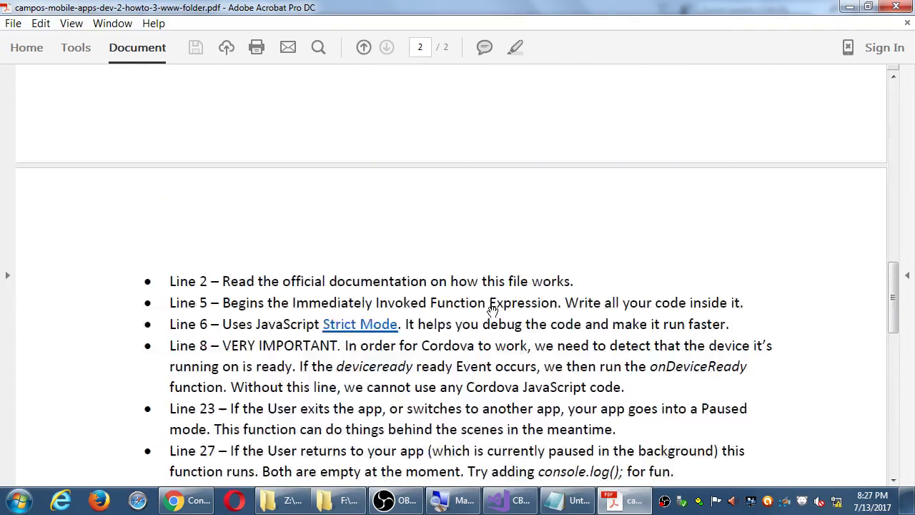
scroll(492, 310, down, 12)
click(896, 6)
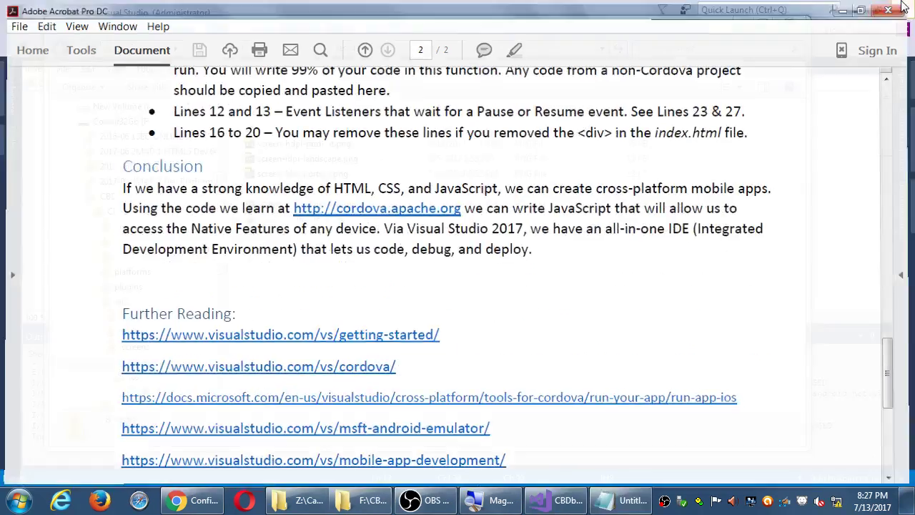
Open campos-mobile-apps-dev-2-howto-2-anatomy-vs-project.pdf from the desktop and read its res folder section
key(super+d)
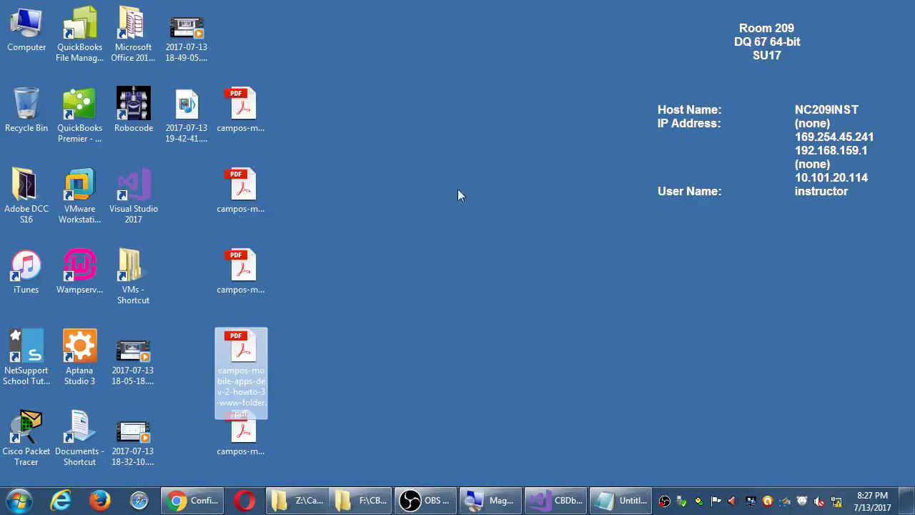
click(245, 188)
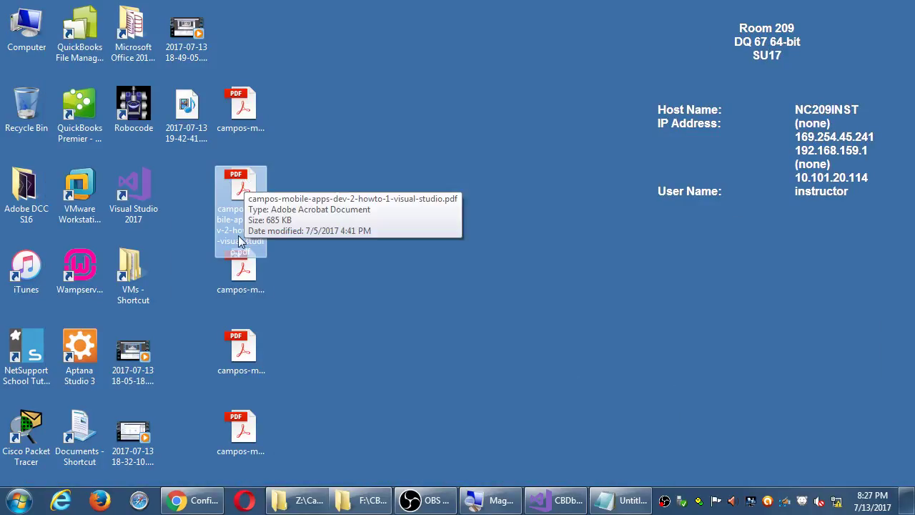
double_click(250, 279)
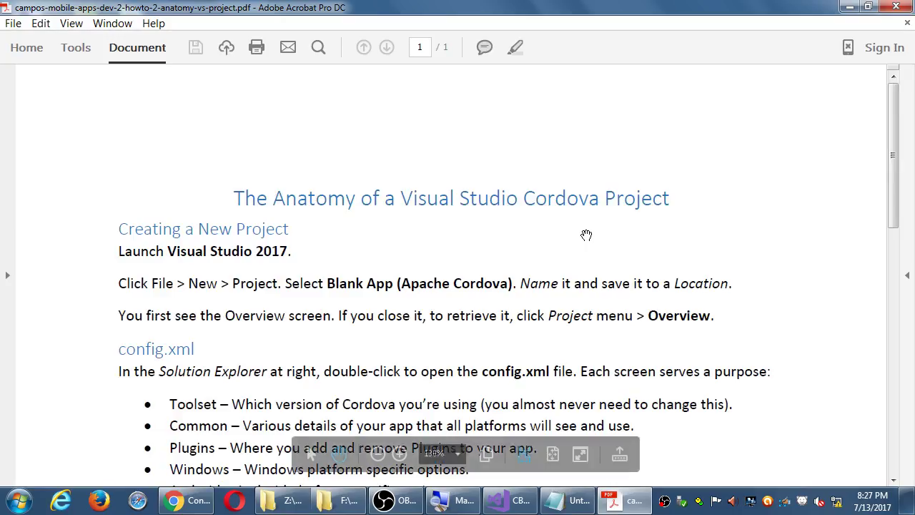
scroll(586, 236, down, 5)
scroll(587, 235, down, 3)
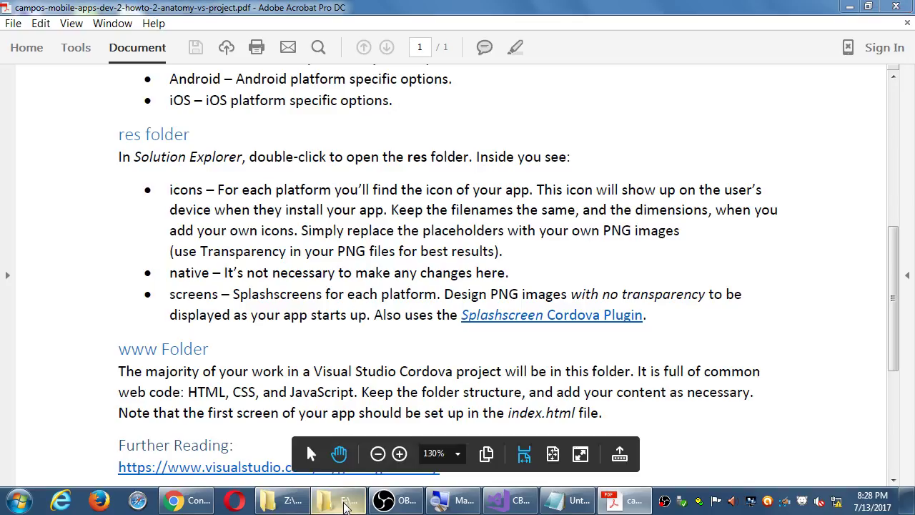
Switch to File Explorer and open the CBDb project's res/icons/android folder
key(alt+Tab)
click(372, 50)
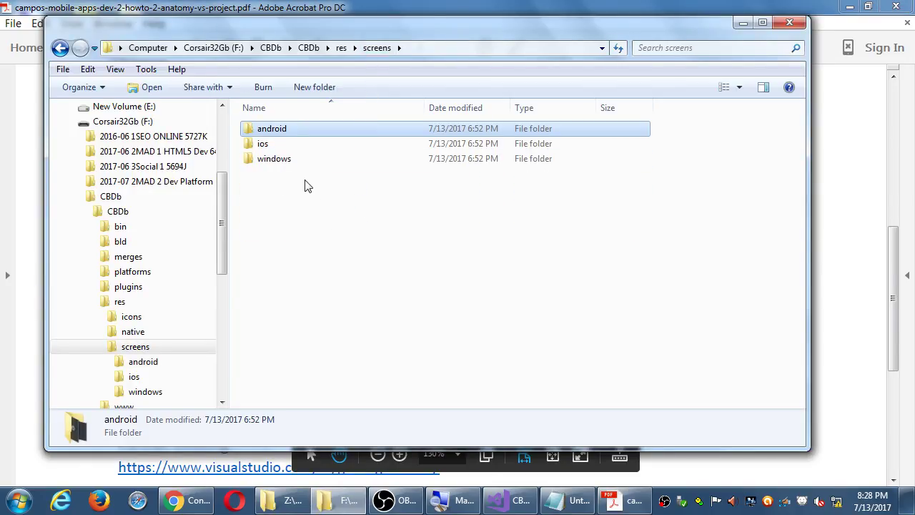
click(338, 50)
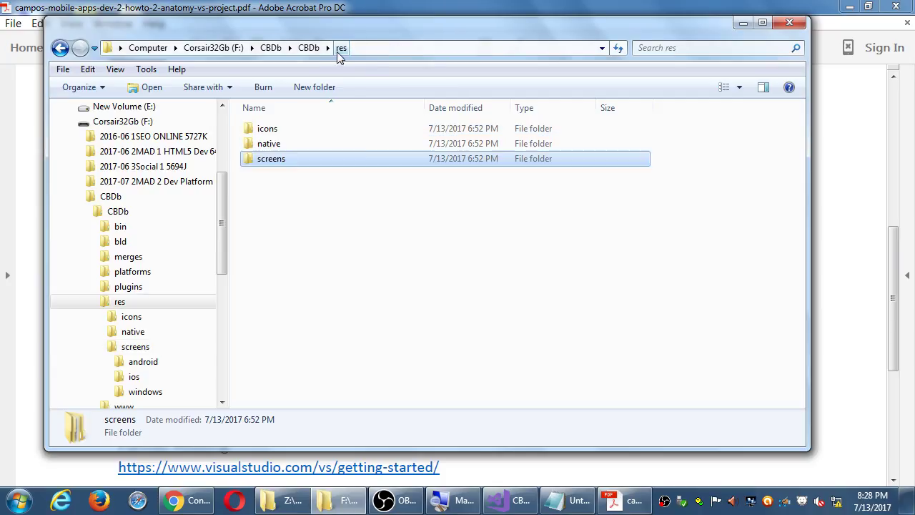
double_click(292, 134)
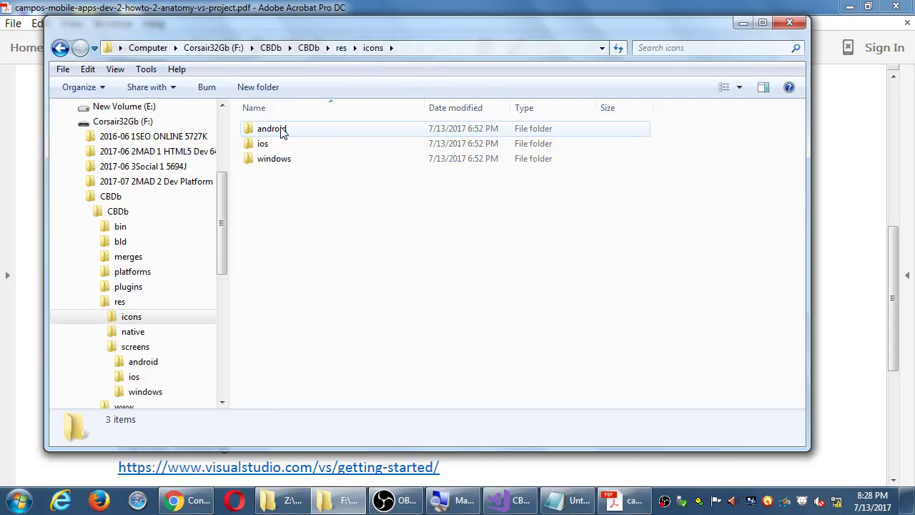
double_click(282, 133)
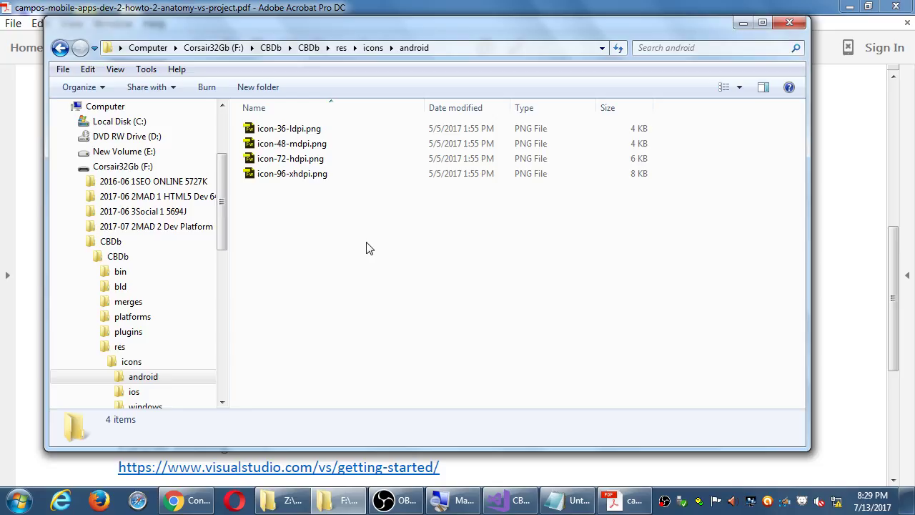
Open icon-36-ldpi.png for editing in Paint and magnify it to 800%
right_click(292, 129)
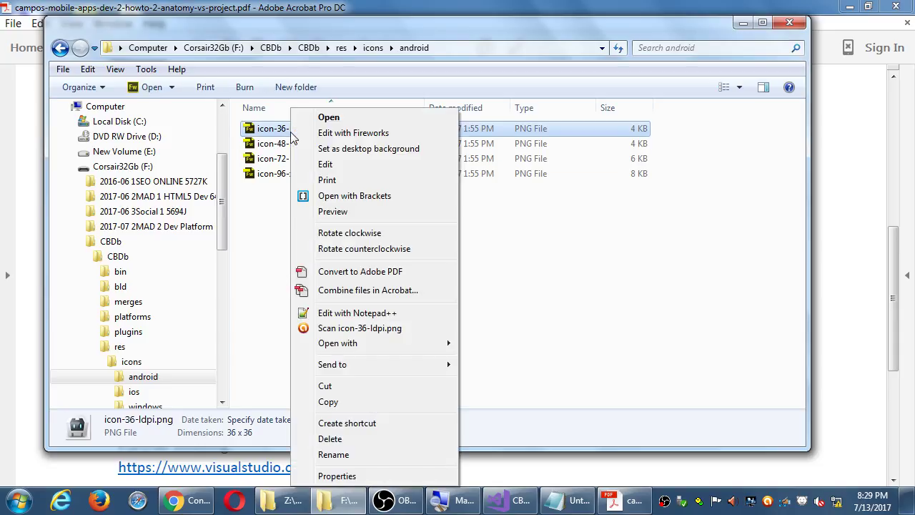
click(312, 166)
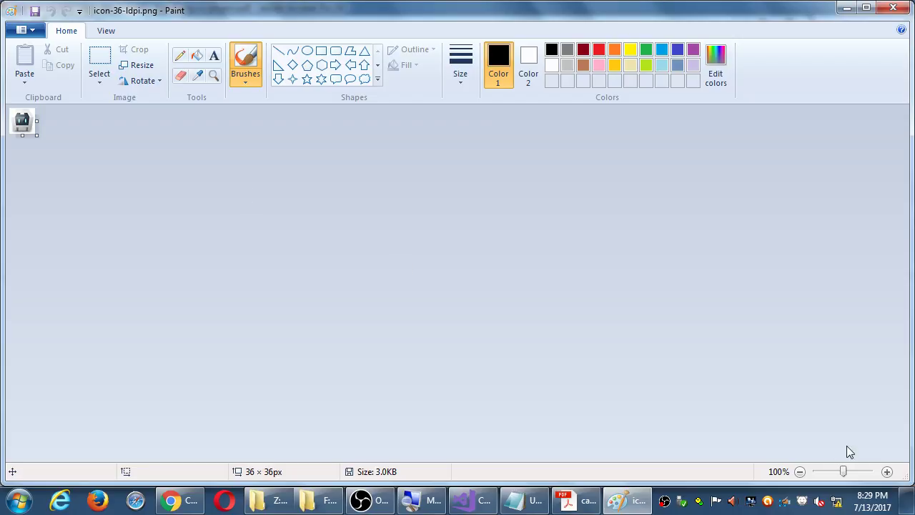
click(886, 471)
click(886, 471)
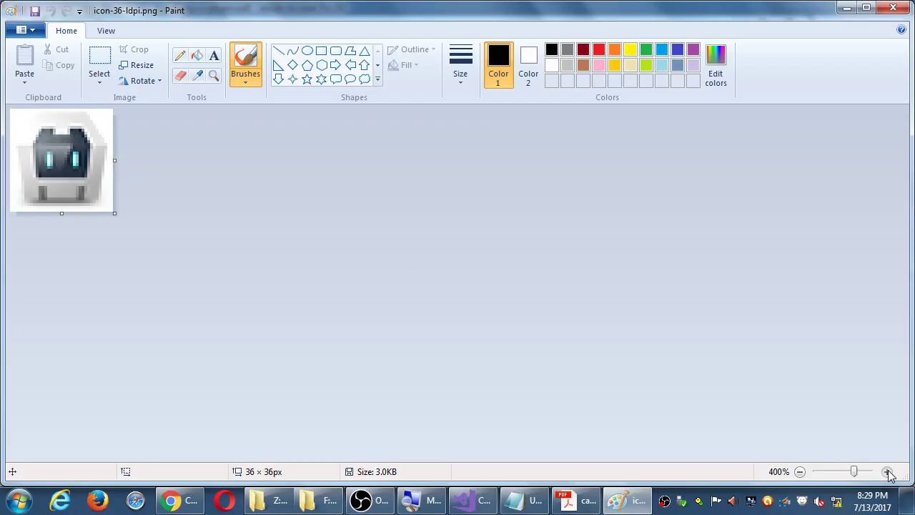
click(886, 471)
click(887, 471)
click(886, 472)
click(887, 471)
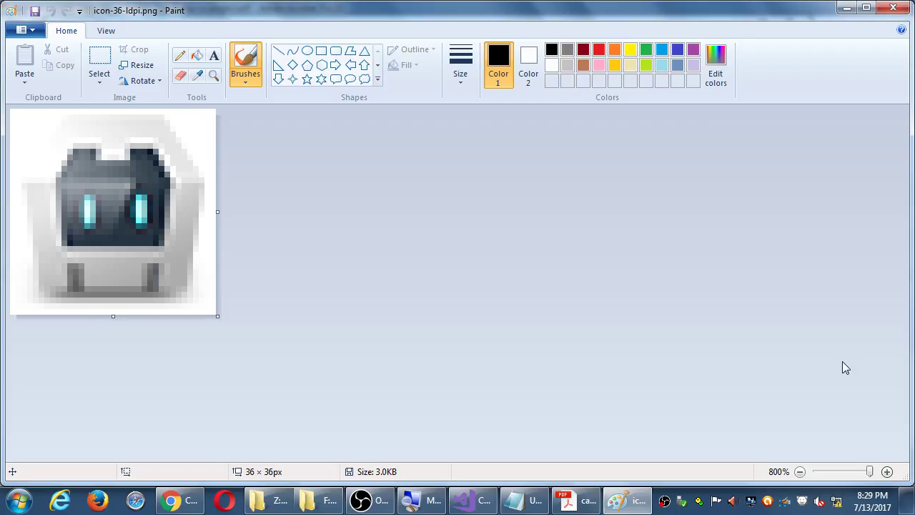
Paint a red dot over each of the robot's eyes with the thickest brush, undoing any misplaced dots
click(599, 57)
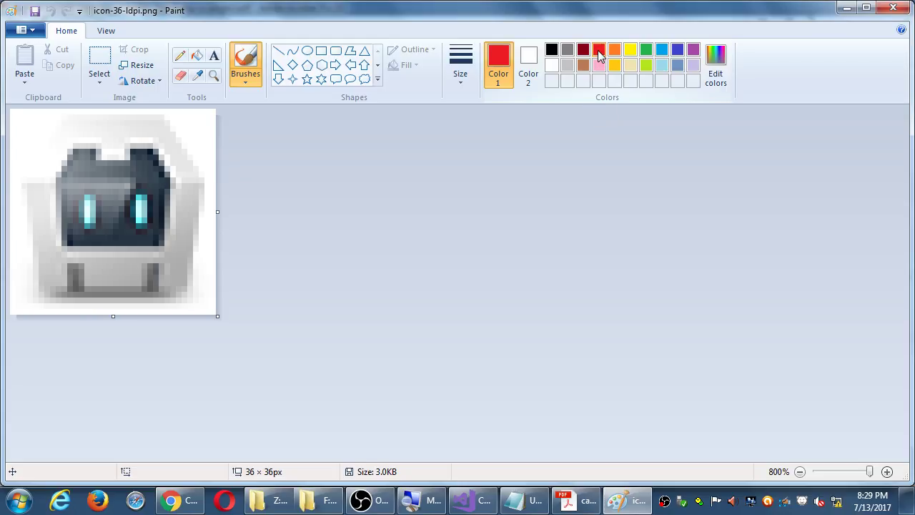
click(451, 57)
click(482, 188)
click(115, 205)
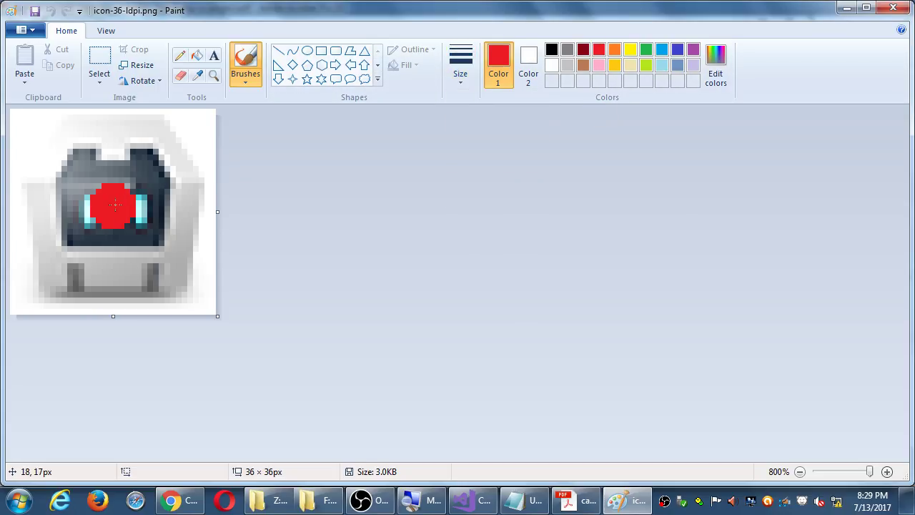
key(ctrl+z)
click(79, 214)
click(134, 216)
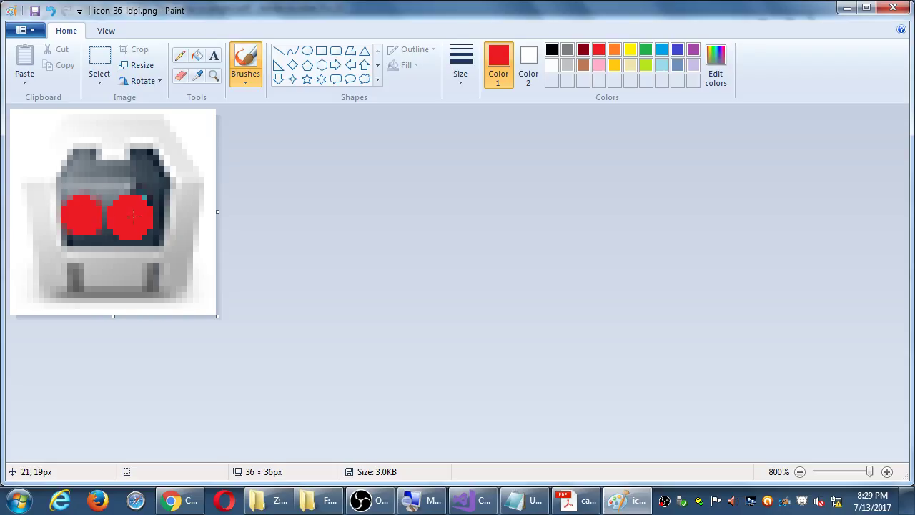
key(ctrl+z)
click(145, 215)
click(187, 240)
key(ctrl+z)
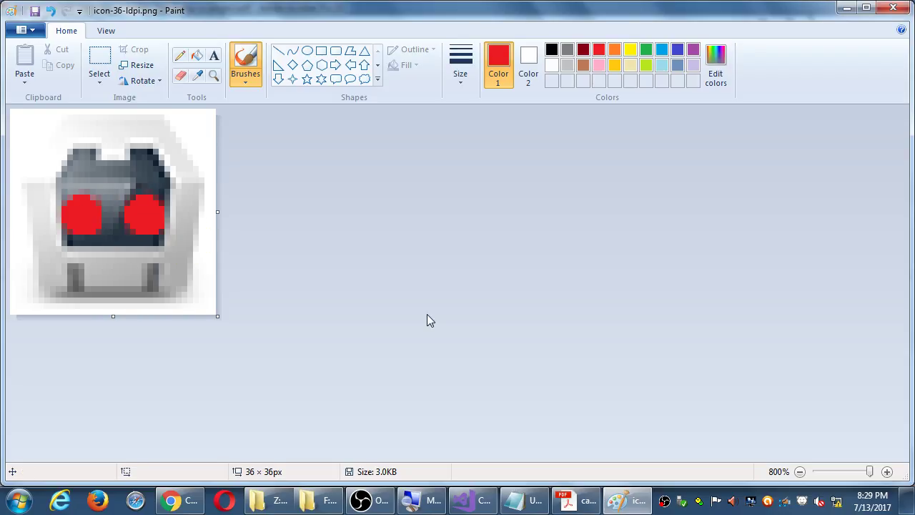
Return the view to 100%, save icon-36-ldpi.png and go back to the res/icons/android folder
click(800, 472)
click(800, 472)
click(800, 472)
click(800, 472)
click(800, 472)
click(800, 472)
click(800, 472)
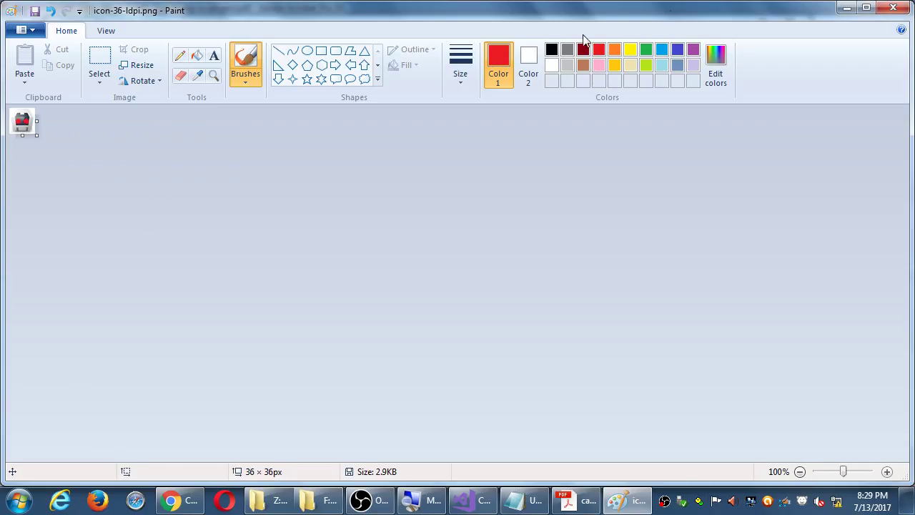
click(845, 7)
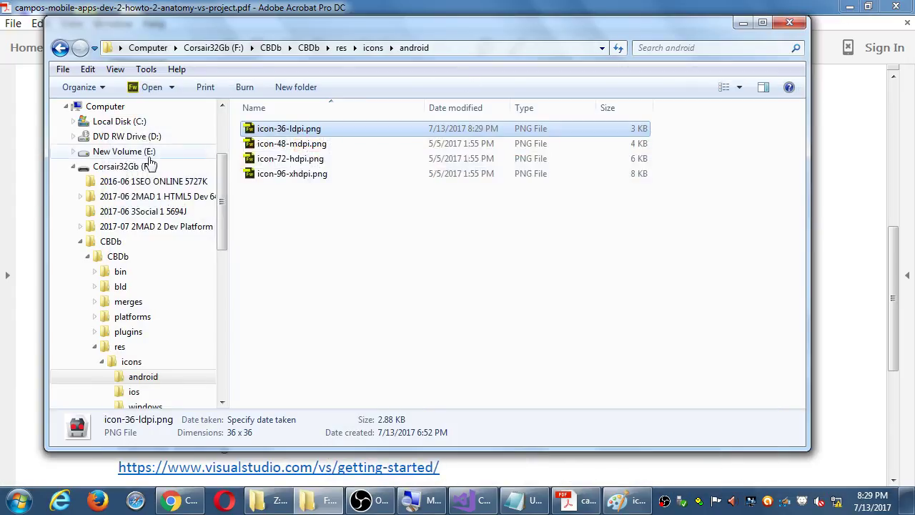
Open icon-48-mdpi.png for editing in Paint and magnify it to 800%
right_click(276, 146)
click(308, 165)
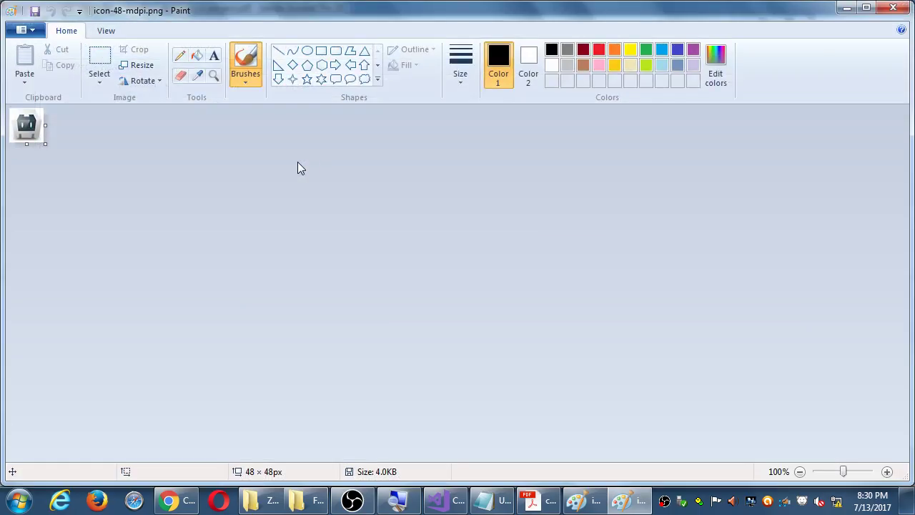
click(886, 471)
click(886, 471)
click(887, 471)
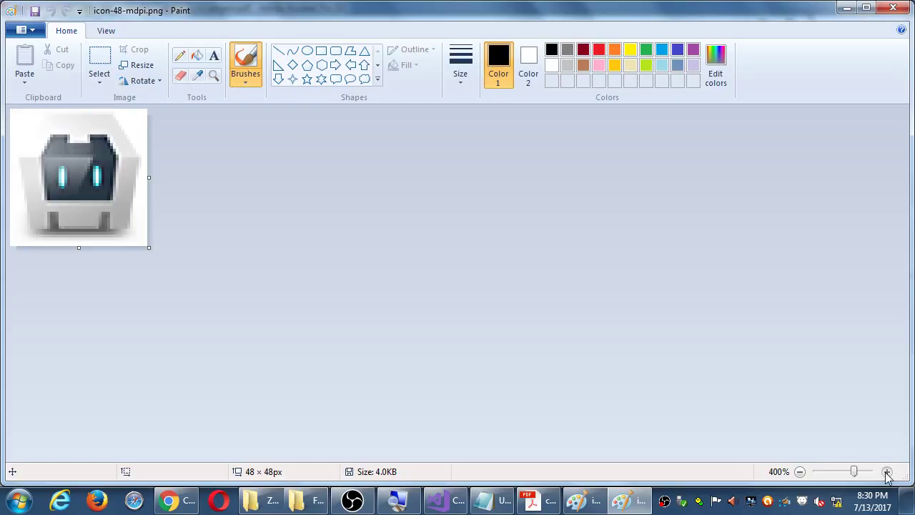
click(887, 471)
click(887, 471)
click(886, 471)
click(887, 471)
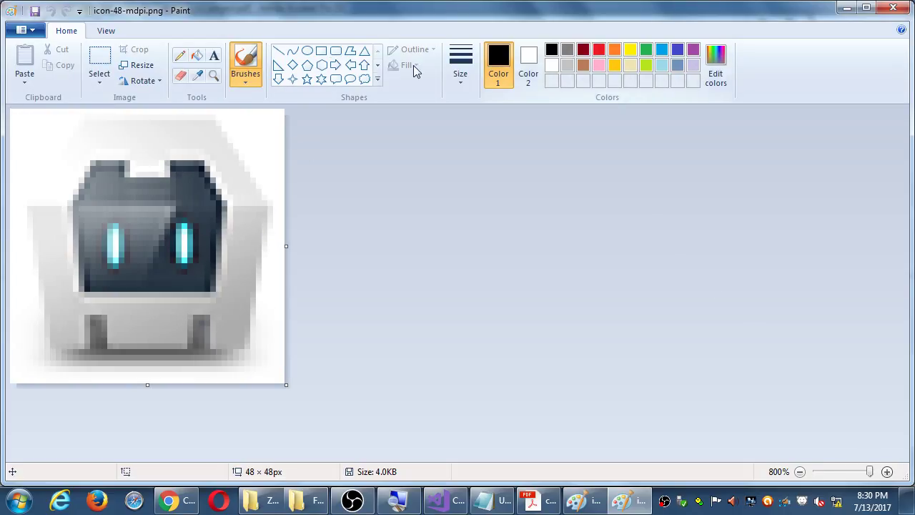
Paint a smile beneath the robot's face in the cyan sampled from its eye, save icon-48-mdpi.png and return to the folder
click(197, 75)
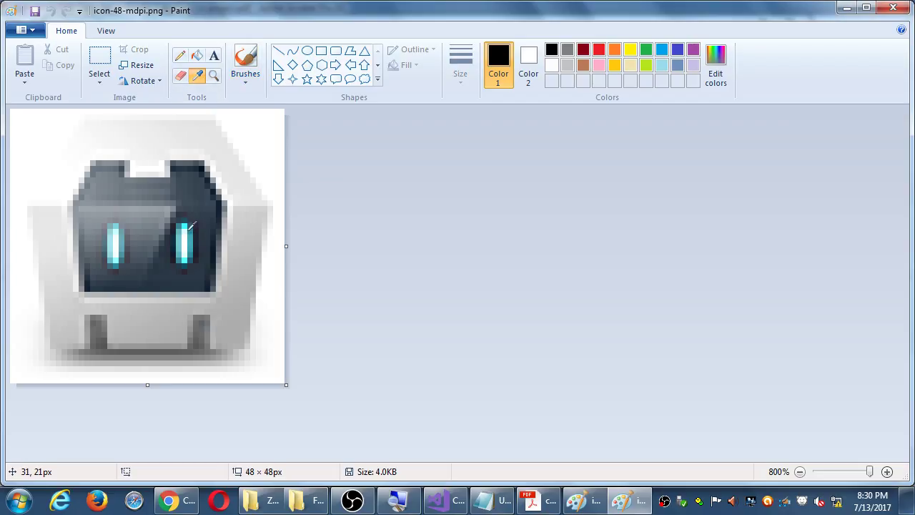
click(182, 243)
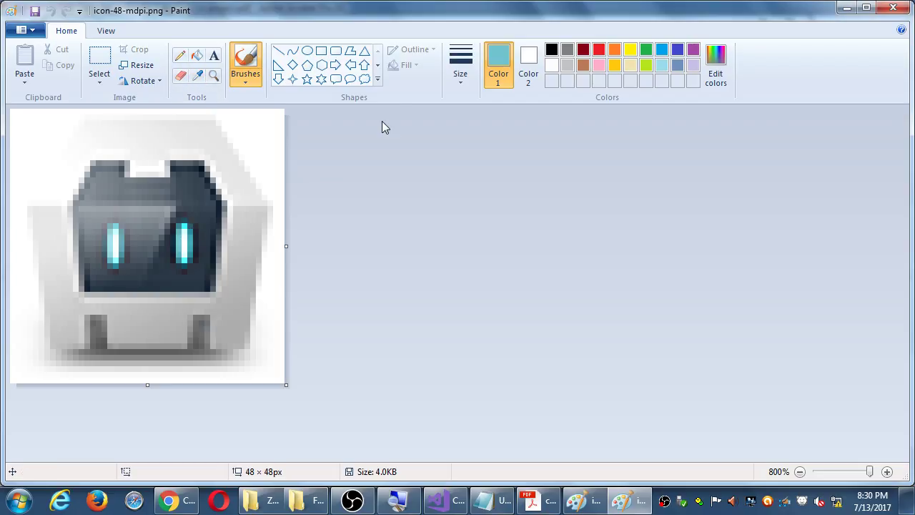
click(460, 65)
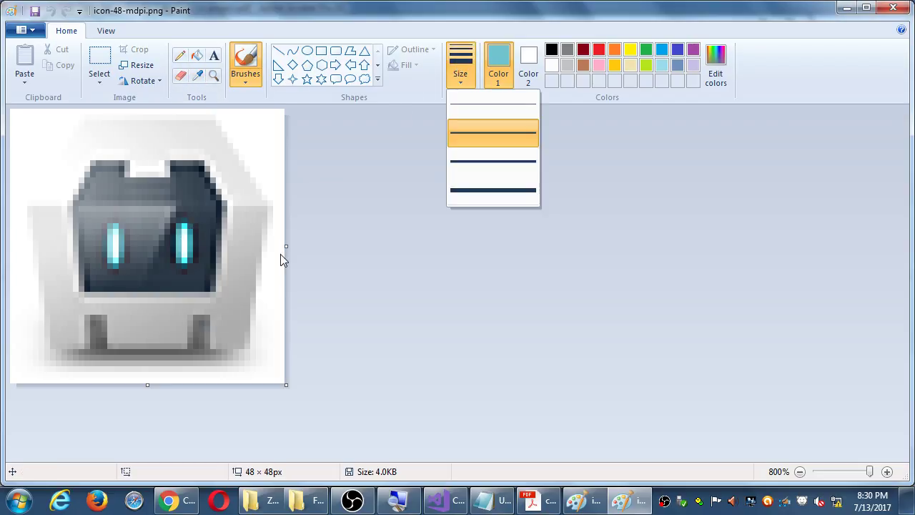
click(460, 64)
mouse_move(93, 284)
mouse_down()
mouse_move(122, 305)
mouse_move(165, 306)
mouse_move(184, 289)
mouse_up()
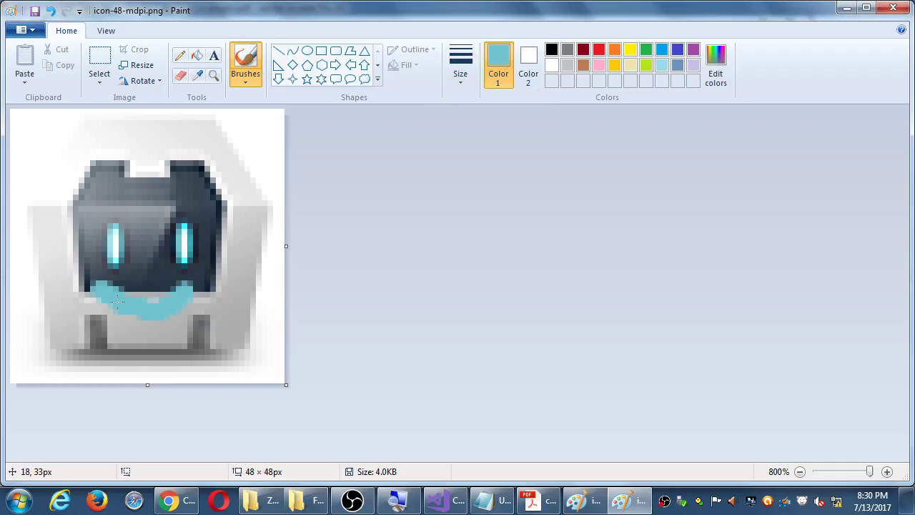
mouse_move(111, 301)
mouse_down()
mouse_move(146, 317)
mouse_move(176, 306)
mouse_up()
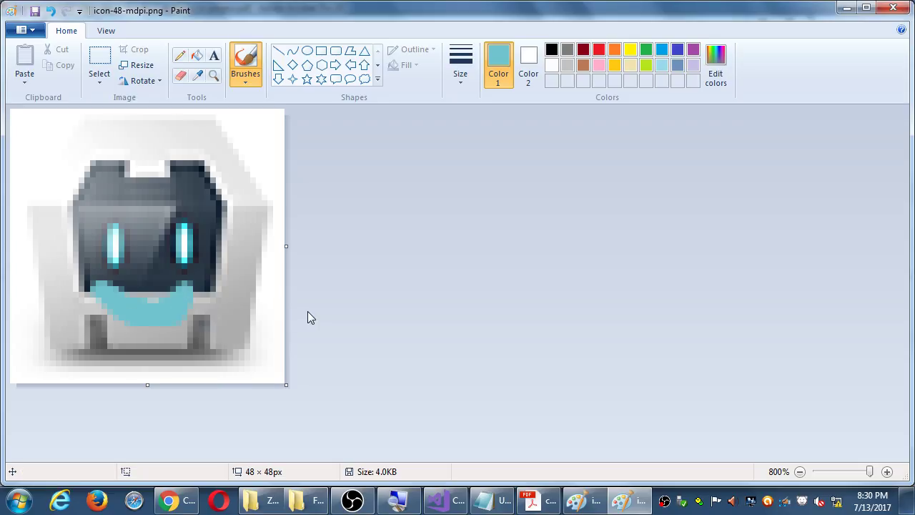
click(34, 11)
click(847, 8)
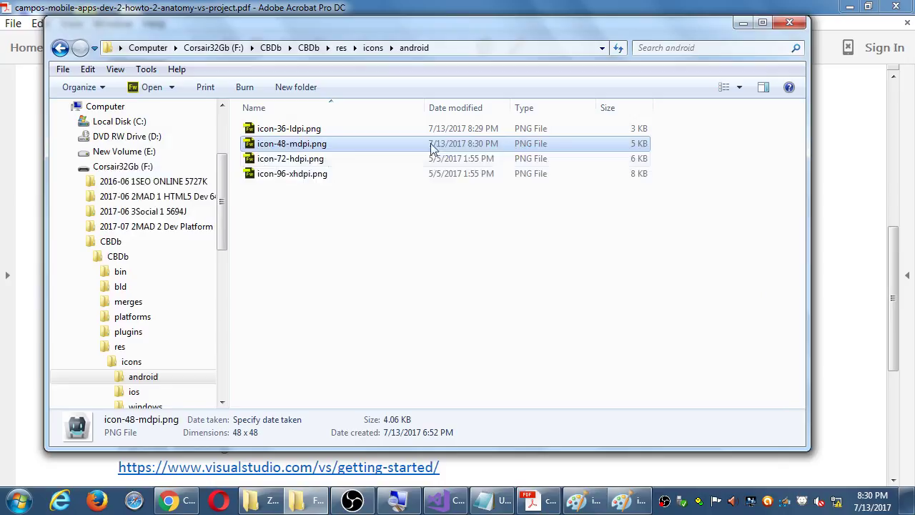
Open icon-72-hdpi.png for editing in Paint and magnify it to 500%
right_click(297, 163)
click(327, 163)
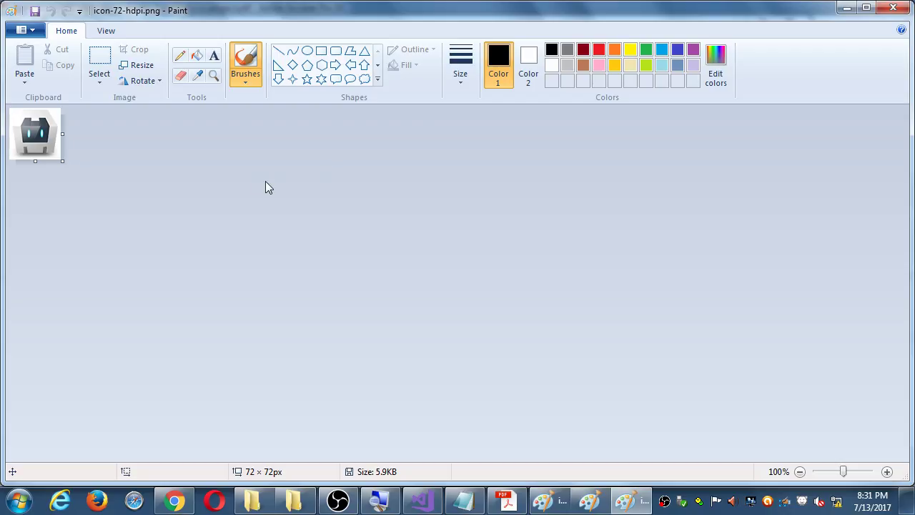
click(887, 471)
click(887, 471)
click(886, 471)
click(886, 472)
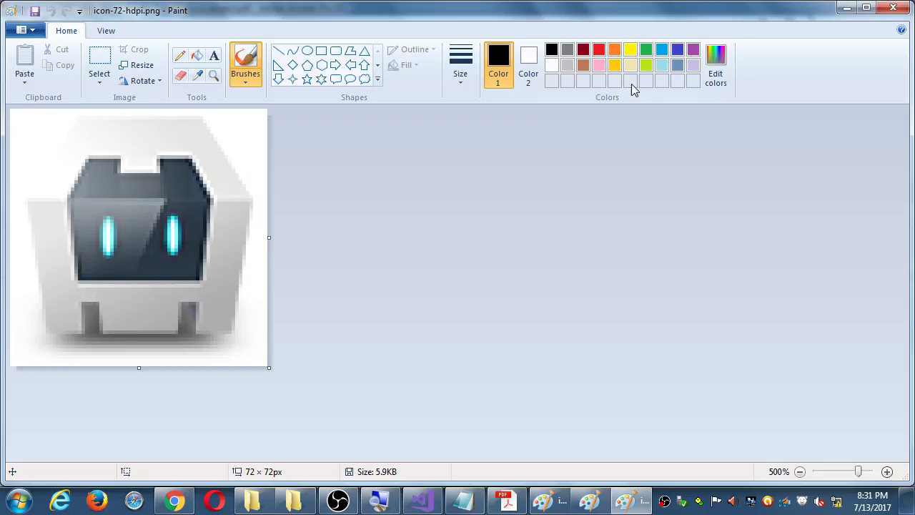
Paint two yellow oval eyes and a wide yellow smile on the robot with the thickest brush
click(630, 51)
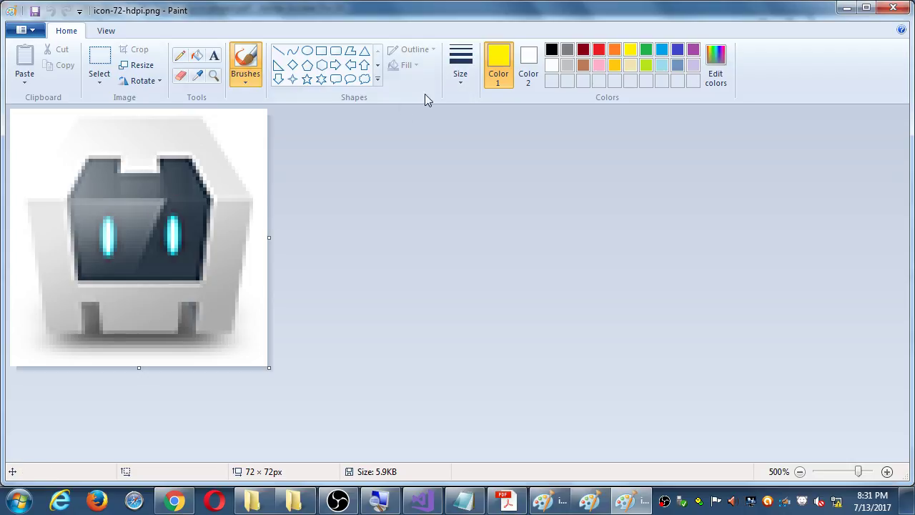
click(460, 72)
click(477, 186)
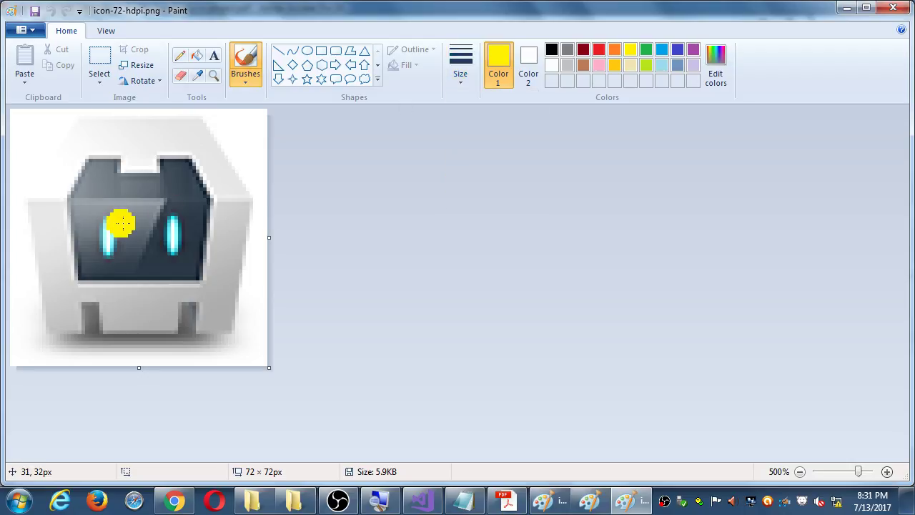
drag(121, 224, 115, 265)
mouse_move(164, 228)
mouse_down()
mouse_move(172, 223)
mouse_move(175, 261)
mouse_up()
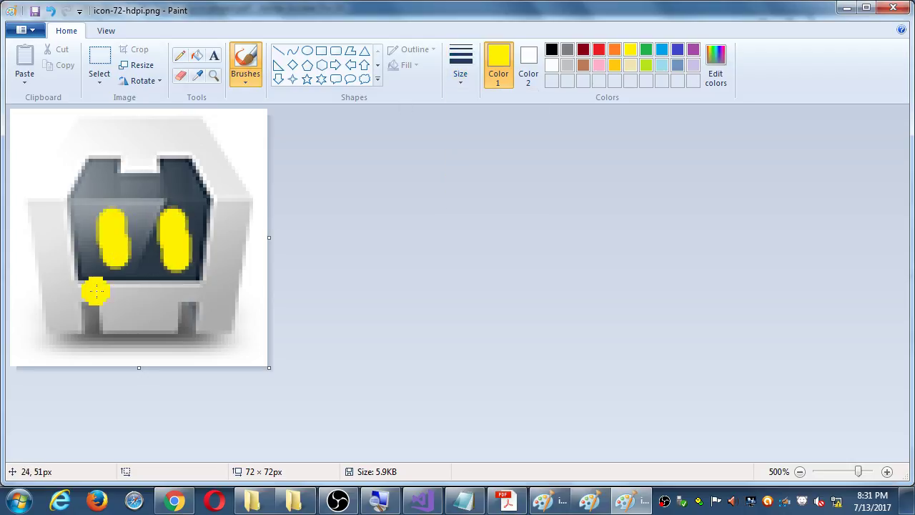
mouse_move(77, 299)
mouse_down()
mouse_move(185, 321)
mouse_move(205, 297)
mouse_up()
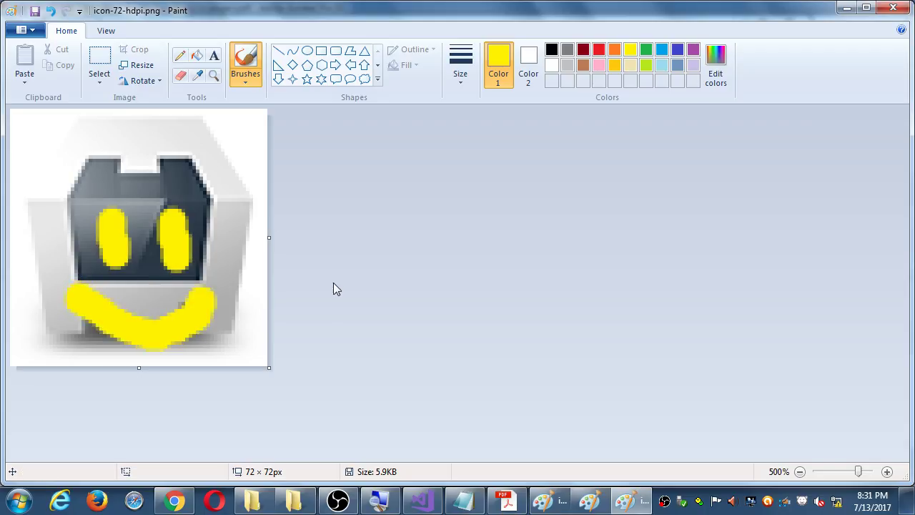
Save icon-72-hdpi.png, and open icon-96-xhdpi.png from the folder for editing in Paint, magnified to 400%
key(ctrl+s)
click(842, 8)
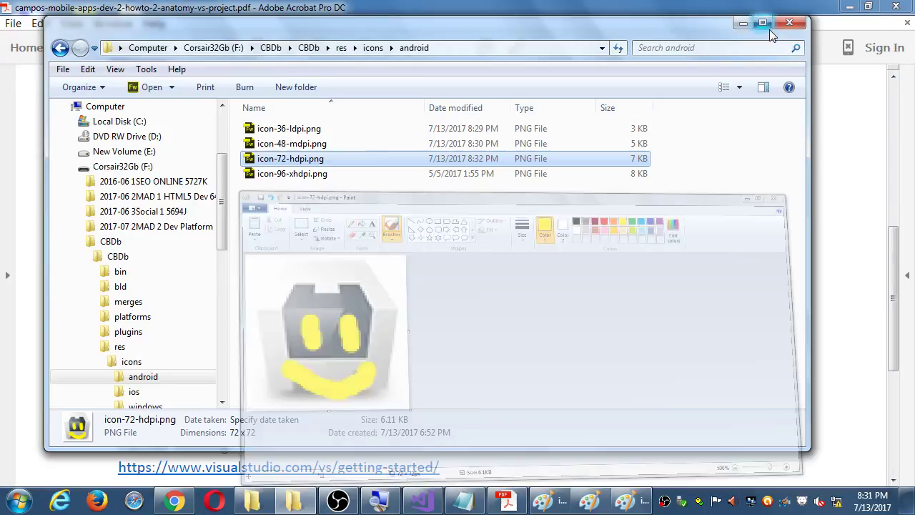
click(270, 174)
right_click(270, 175)
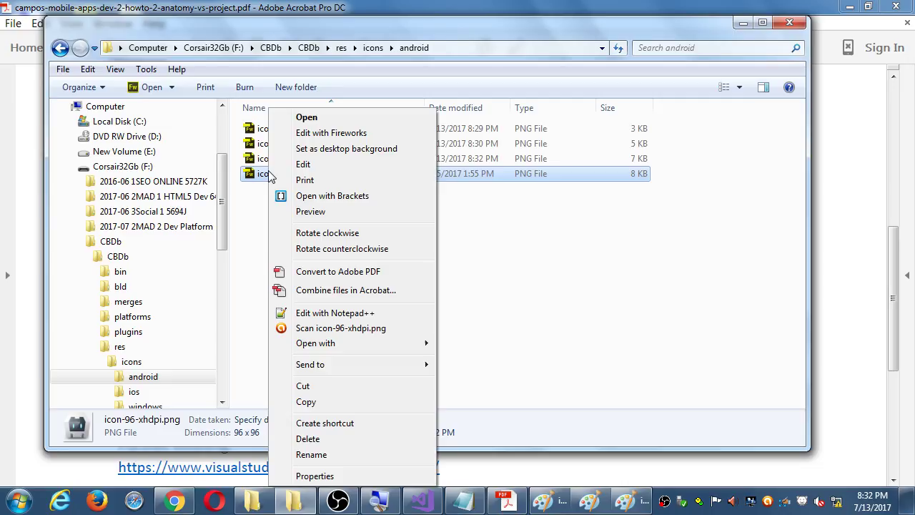
click(303, 164)
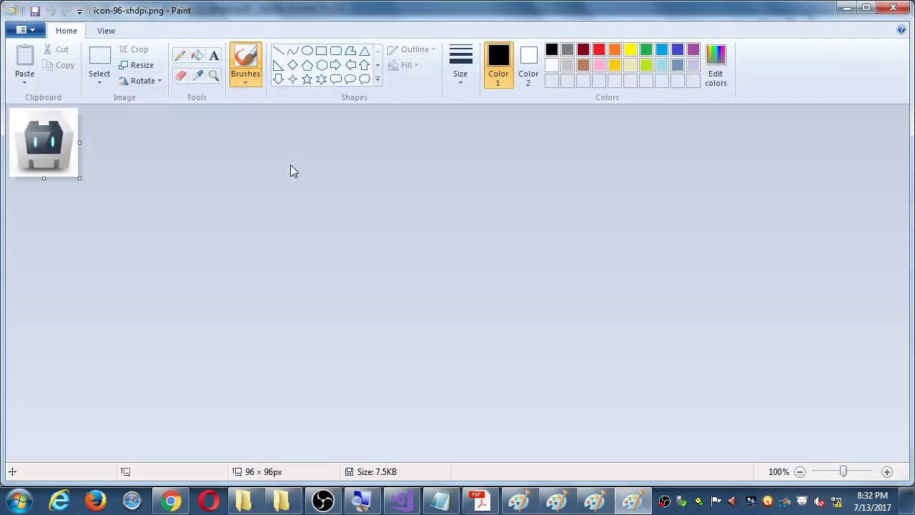
click(888, 471)
click(887, 472)
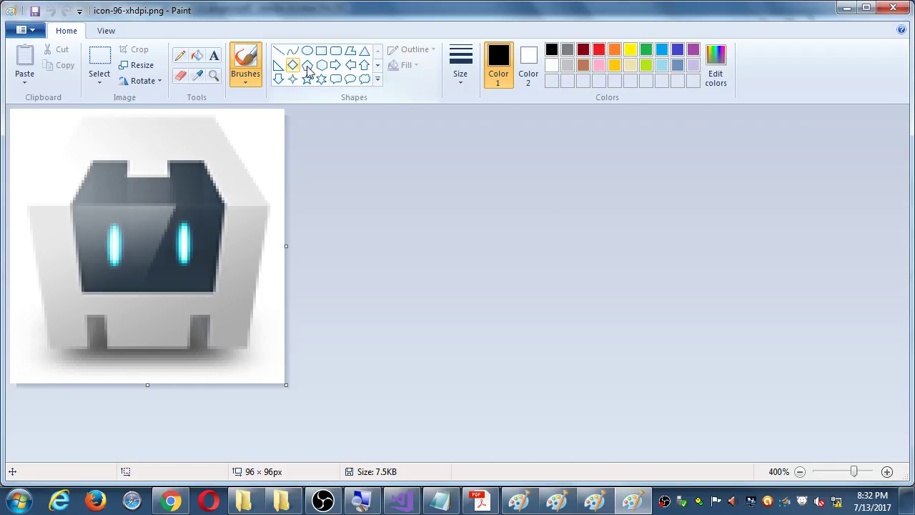
Try to draw a thick straight line across the robot's face in the pale cyan sampled from its eye
click(201, 74)
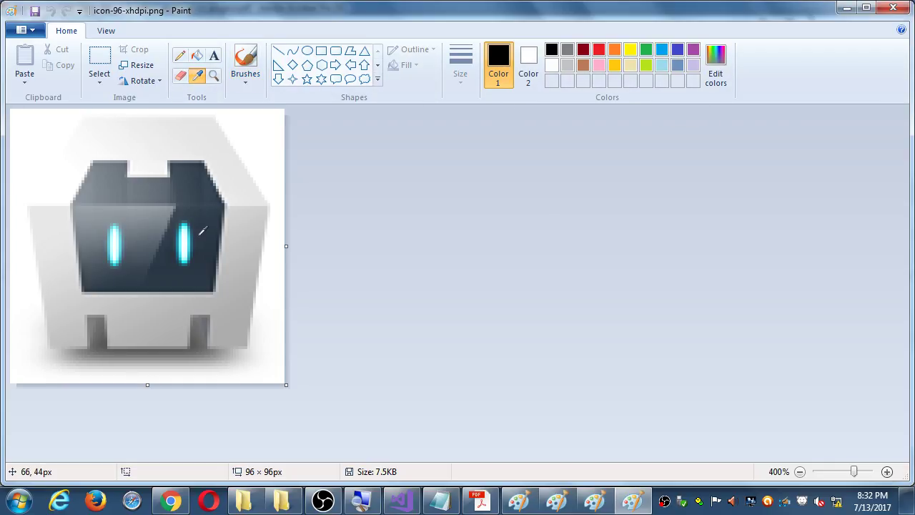
click(185, 230)
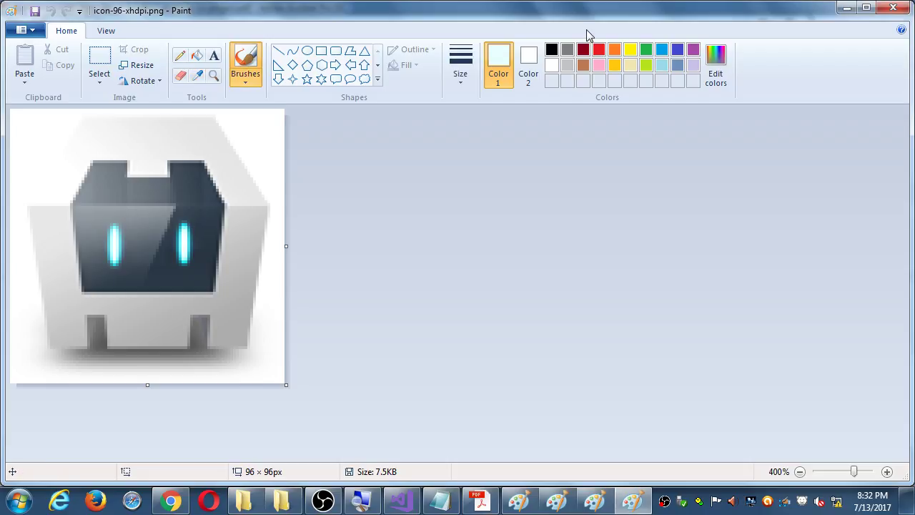
click(279, 50)
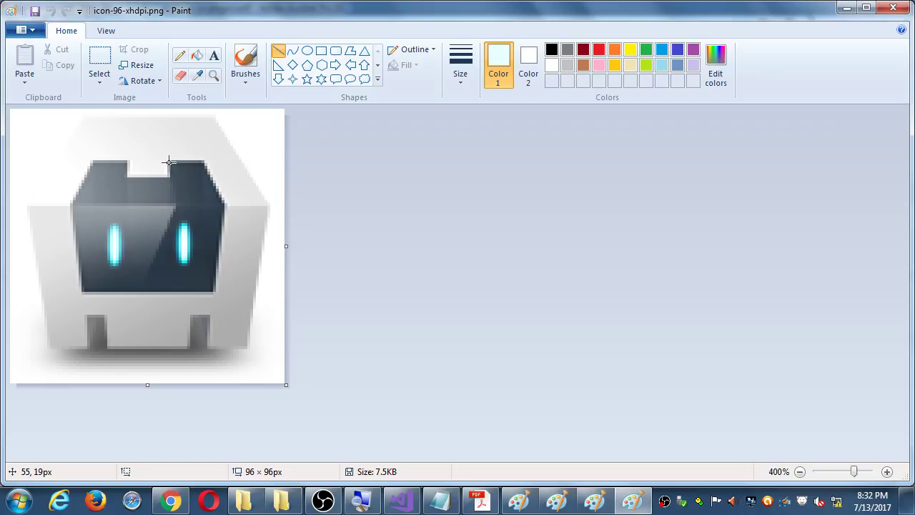
click(451, 75)
click(458, 167)
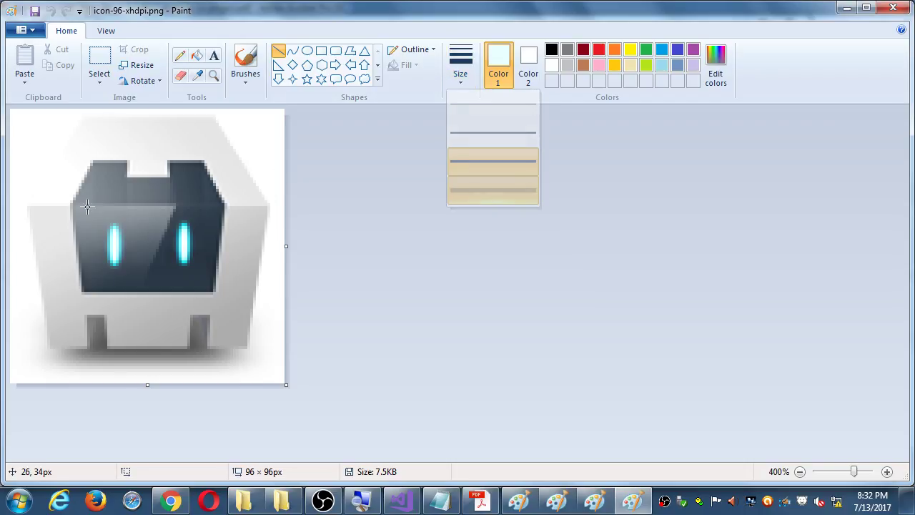
drag(59, 208, 232, 211)
click(259, 227)
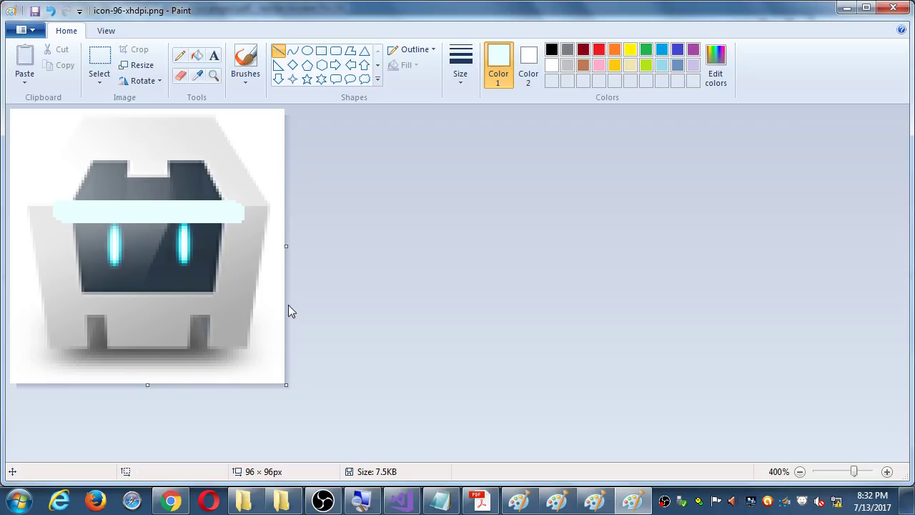
key(ctrl+z)
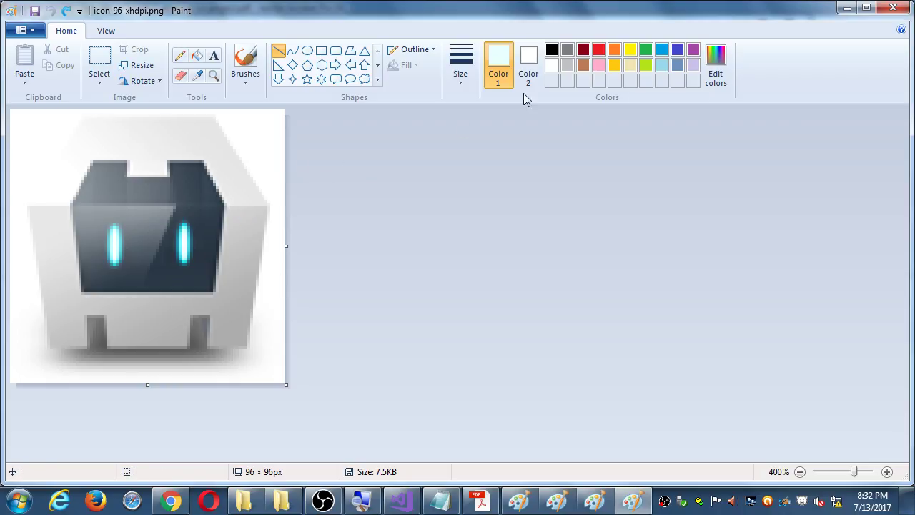
Paint a round mouth beneath the robot's face with the thickest brush in the face's dark blue, save icon-96-xhdpi.png and close it
click(247, 60)
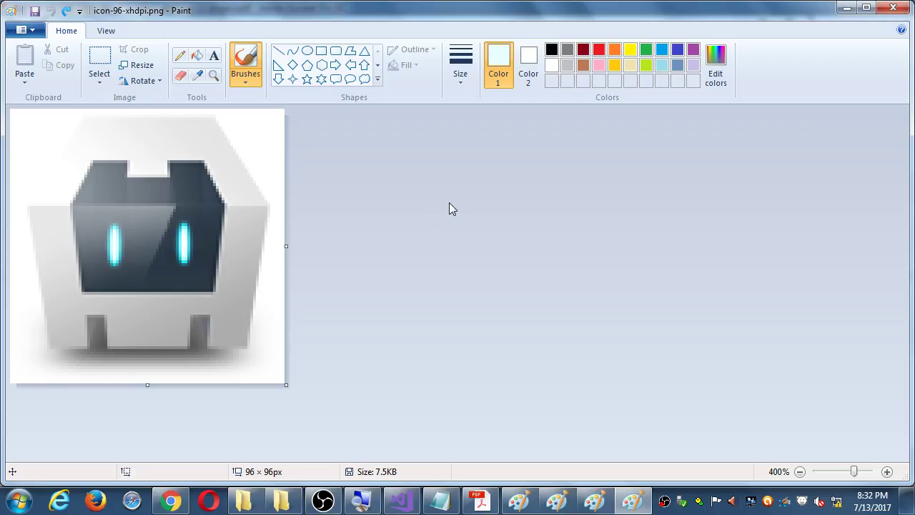
click(197, 75)
click(153, 286)
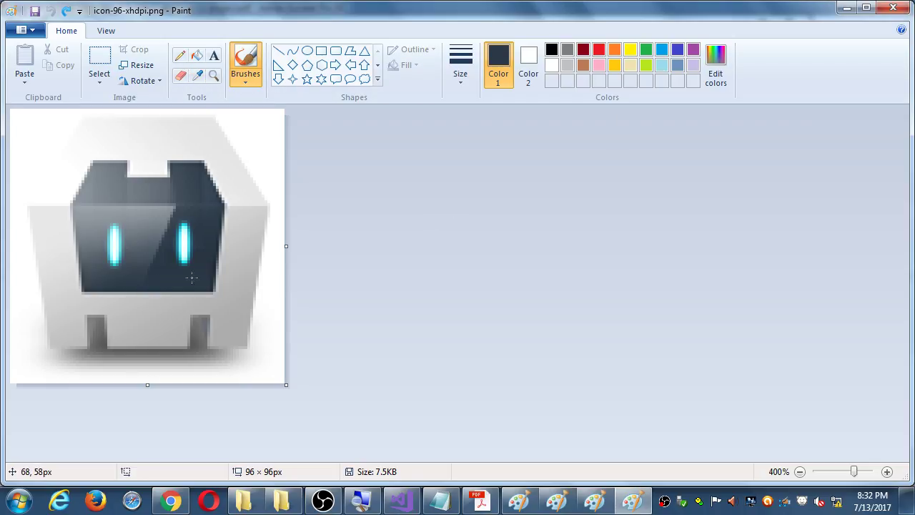
click(461, 68)
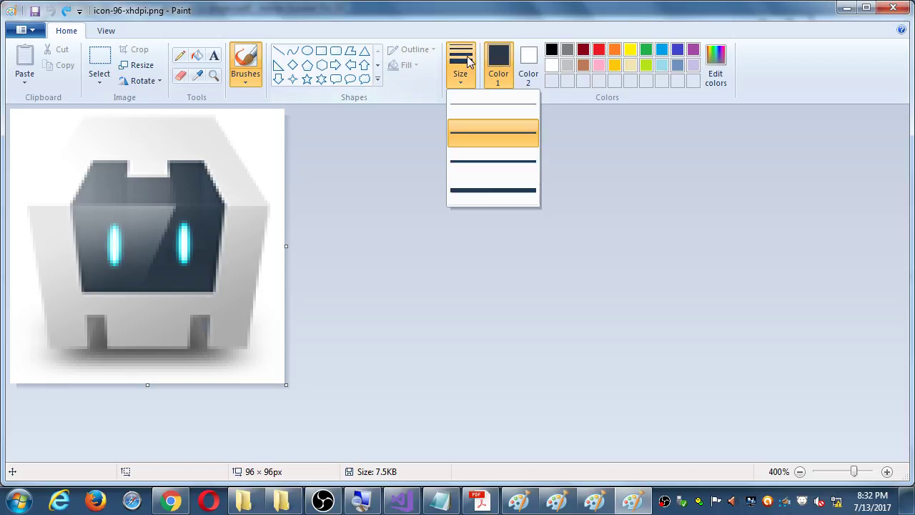
click(475, 194)
mouse_move(140, 307)
mouse_down()
mouse_move(147, 323)
mouse_move(152, 305)
mouse_up()
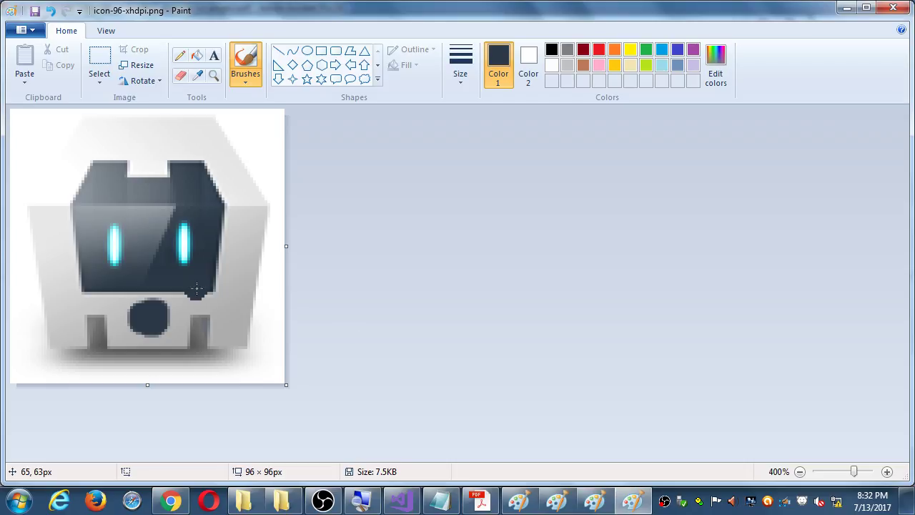
key(ctrl+s)
click(893, 8)
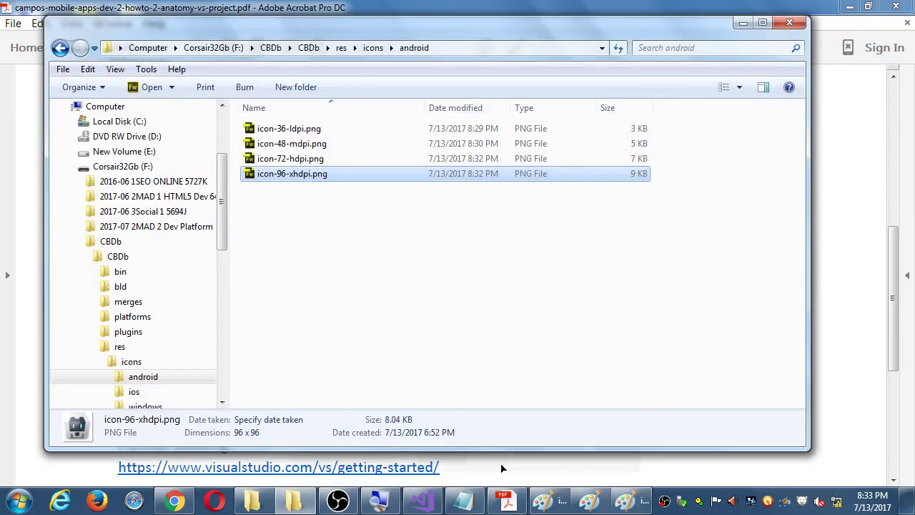
Close the three remaining Paint windows of the other edited icons
right_click(626, 500)
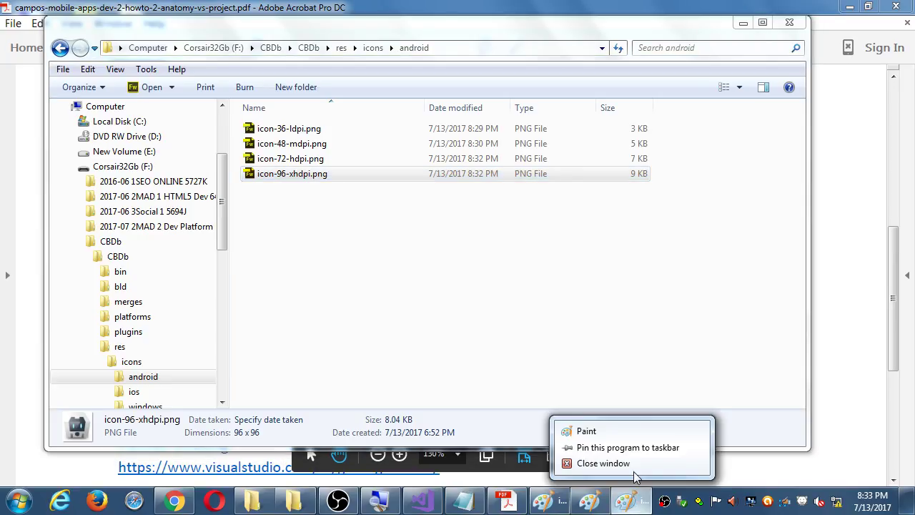
click(633, 463)
right_click(626, 501)
click(629, 464)
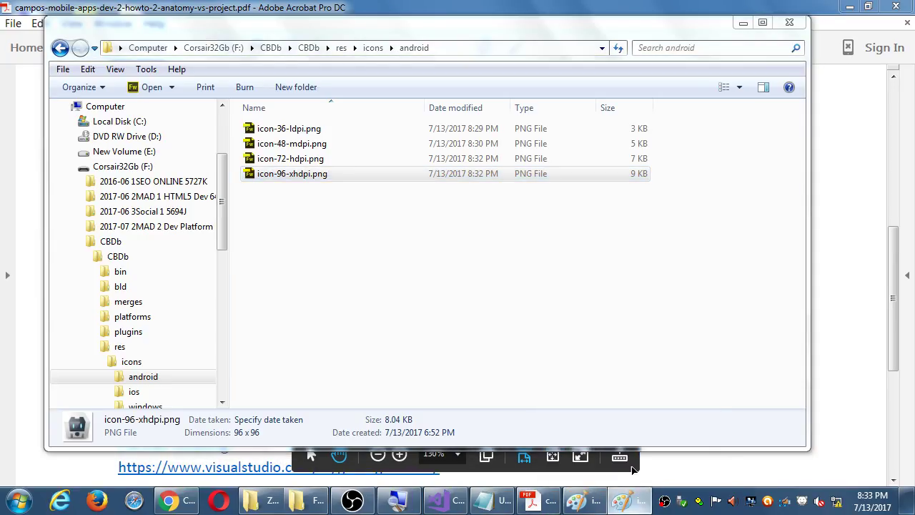
right_click(619, 503)
click(628, 464)
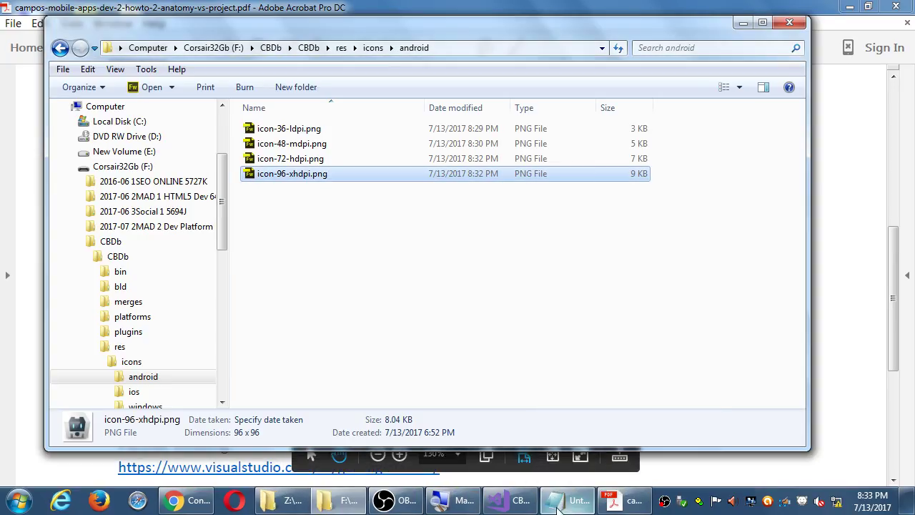
Switch to Visual Studio and run the CBDb project on the connected Android device
click(517, 503)
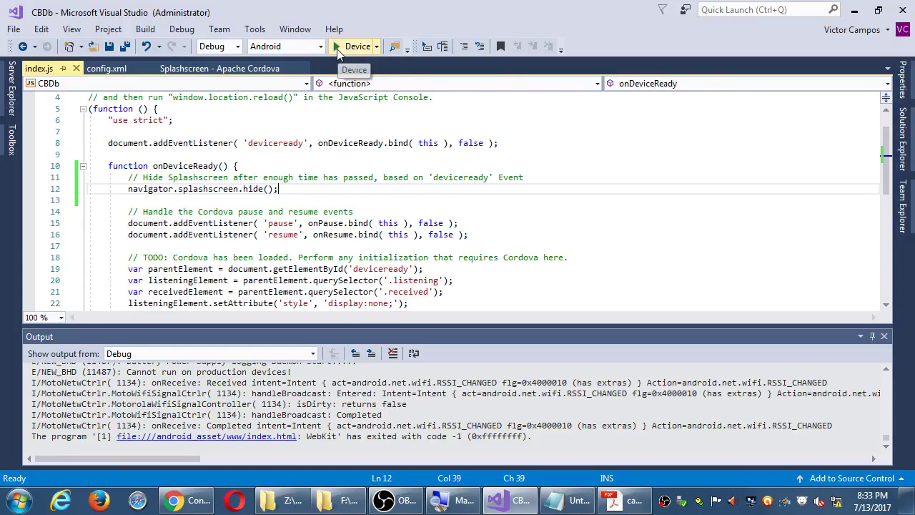
click(337, 47)
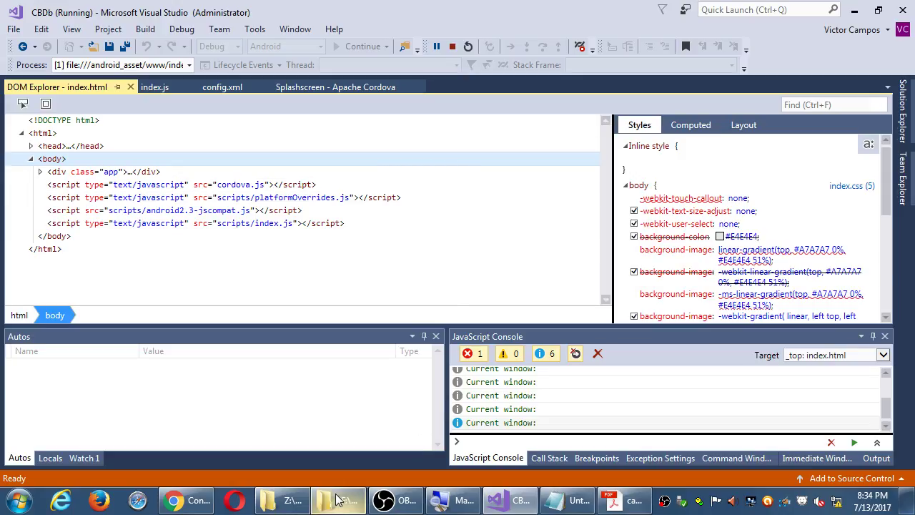
Return to the res/icons/android folder, show its files as large icons and select icon-72-hdpi.png for comparison
mouse_move(342, 503)
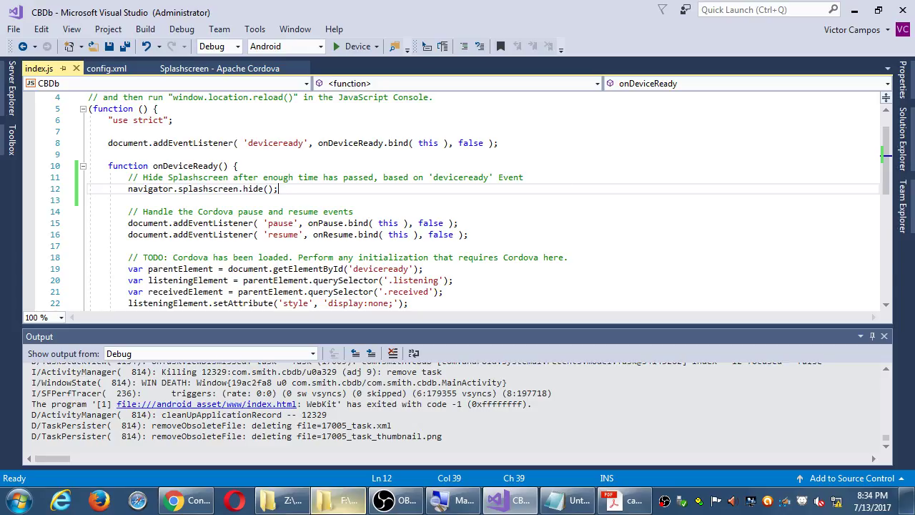
click(333, 506)
click(374, 50)
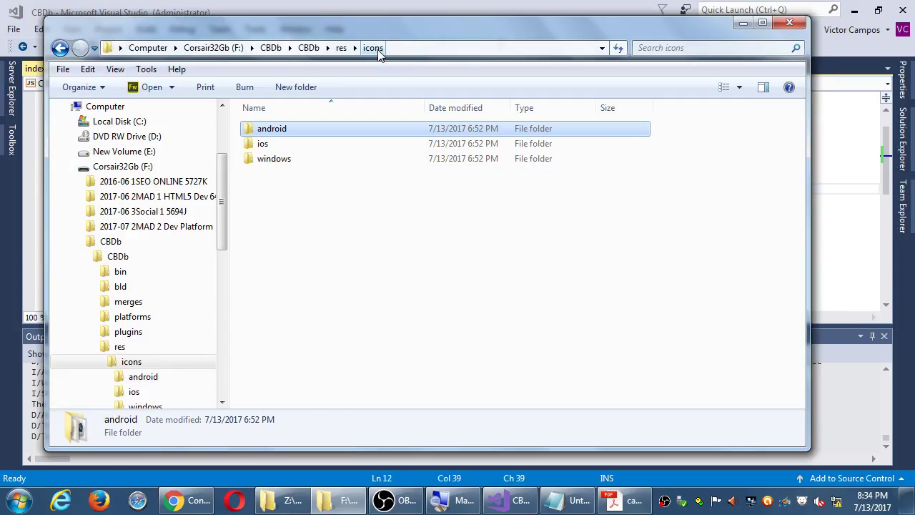
click(61, 49)
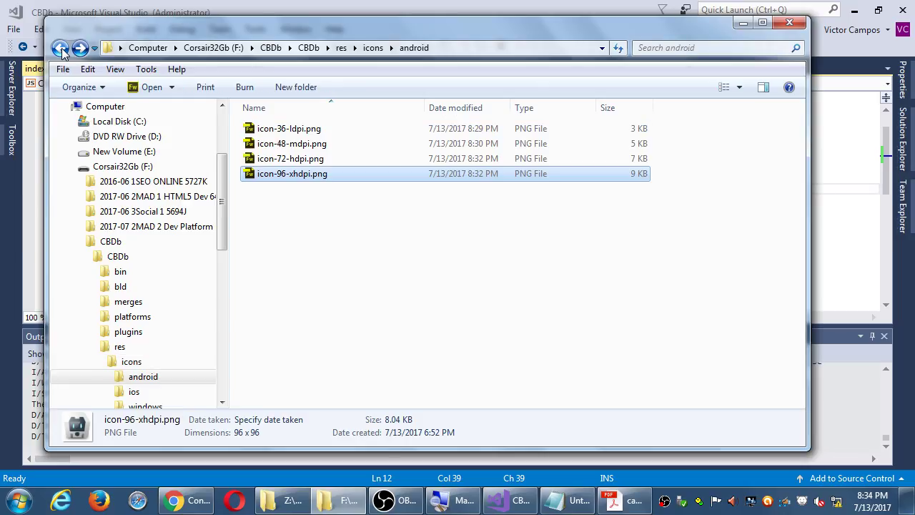
click(740, 88)
click(787, 61)
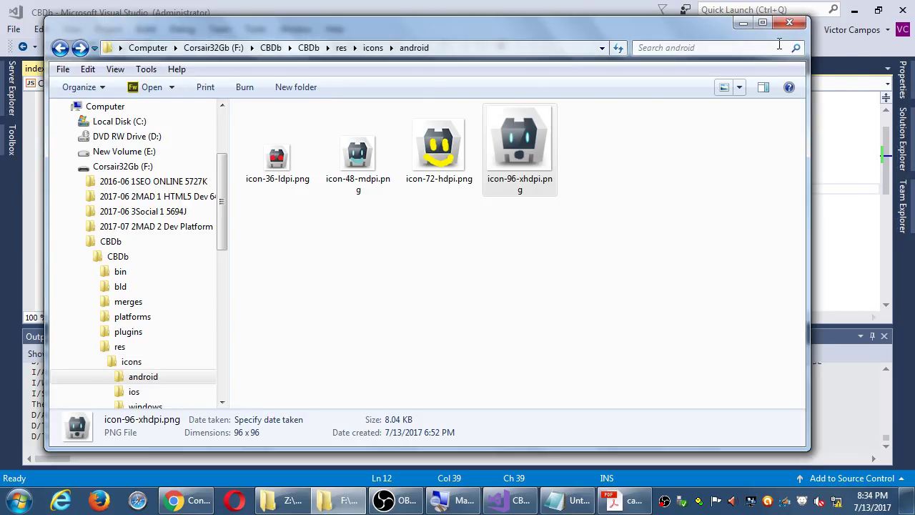
click(442, 161)
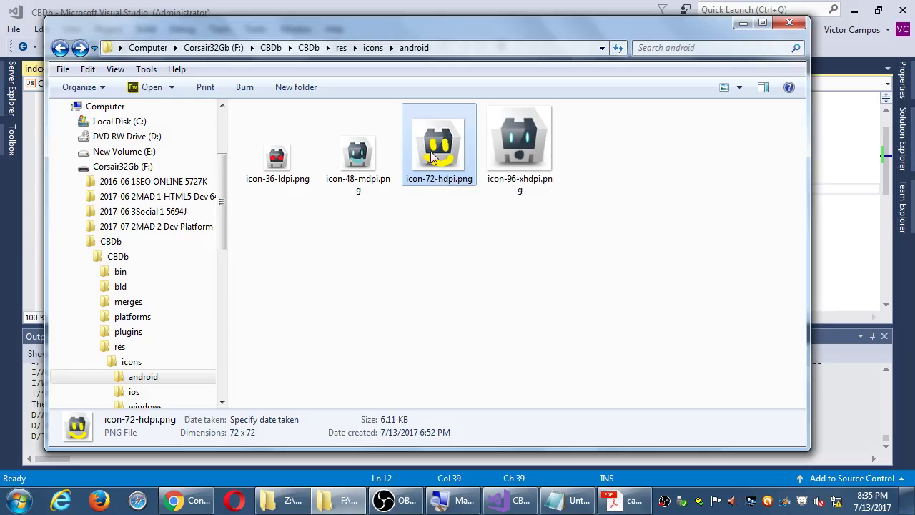
Open the res/screens/android folder, show the splash screens as large icons and maximize the folder window
click(342, 48)
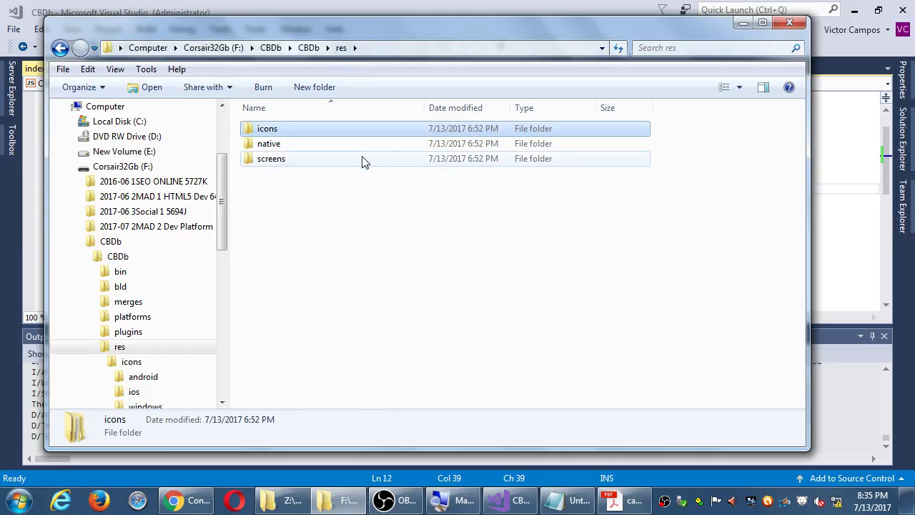
double_click(363, 159)
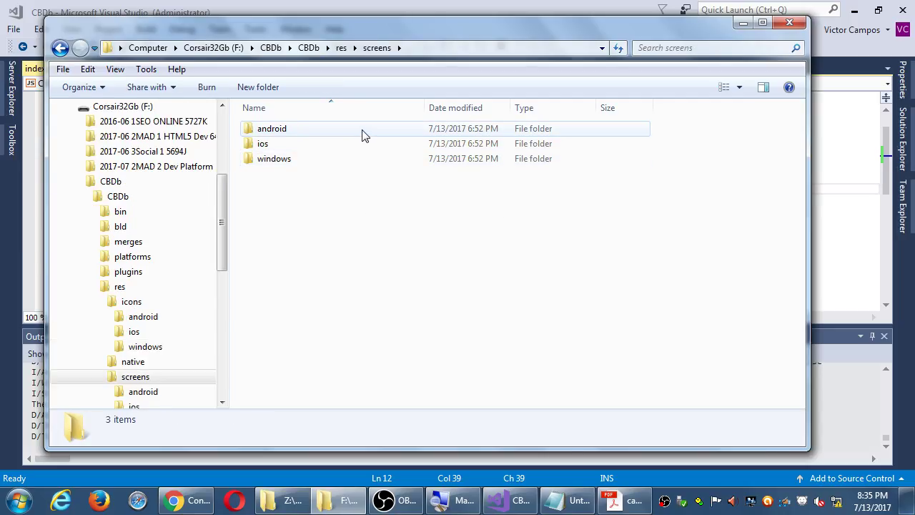
double_click(363, 133)
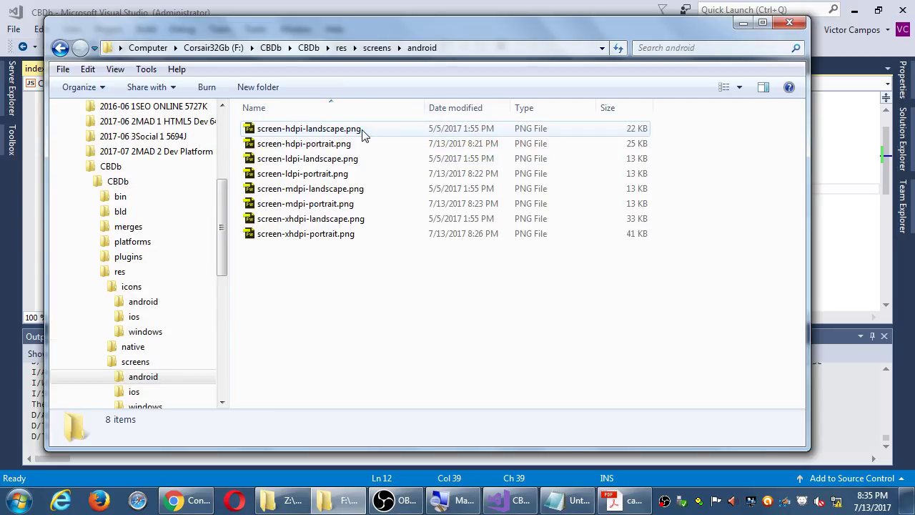
click(740, 87)
click(781, 43)
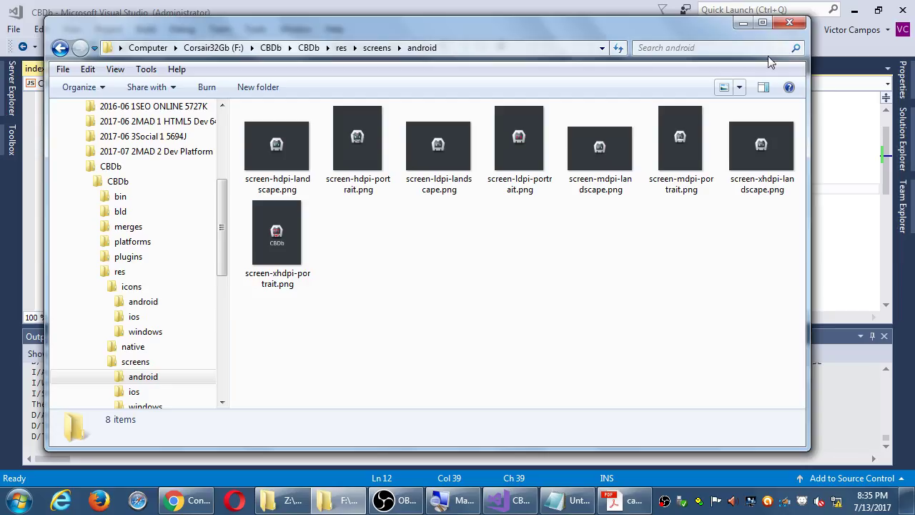
double_click(677, 33)
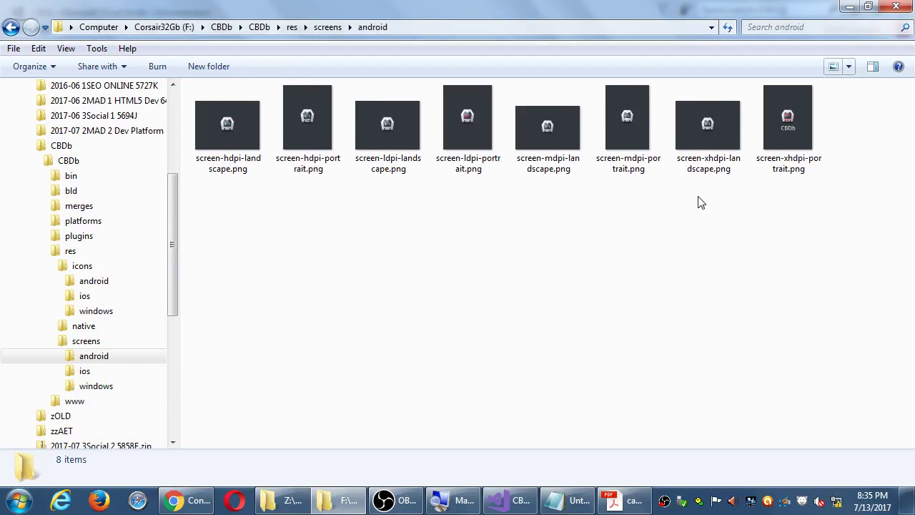
Show the splash screens as extra large icons and examine the drawings on the hdpi, ldpi, mdpi and xhdpi portrait images
click(322, 153)
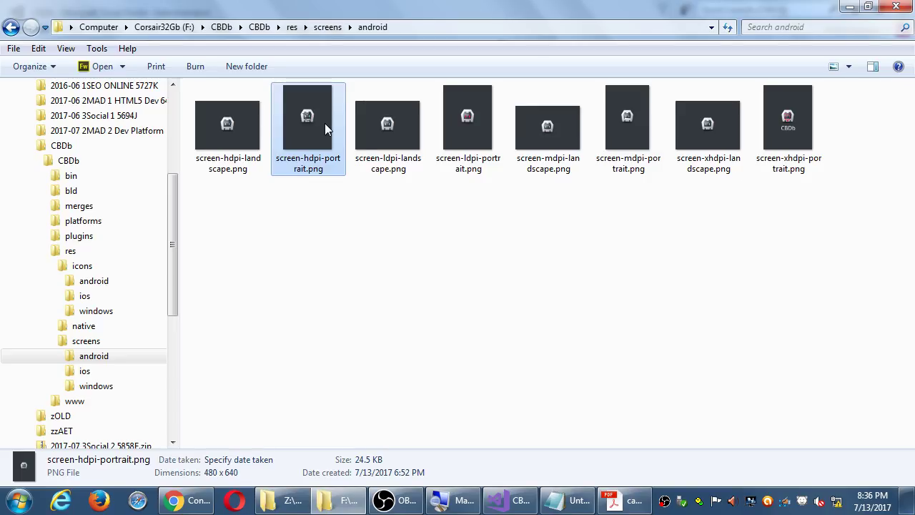
click(849, 67)
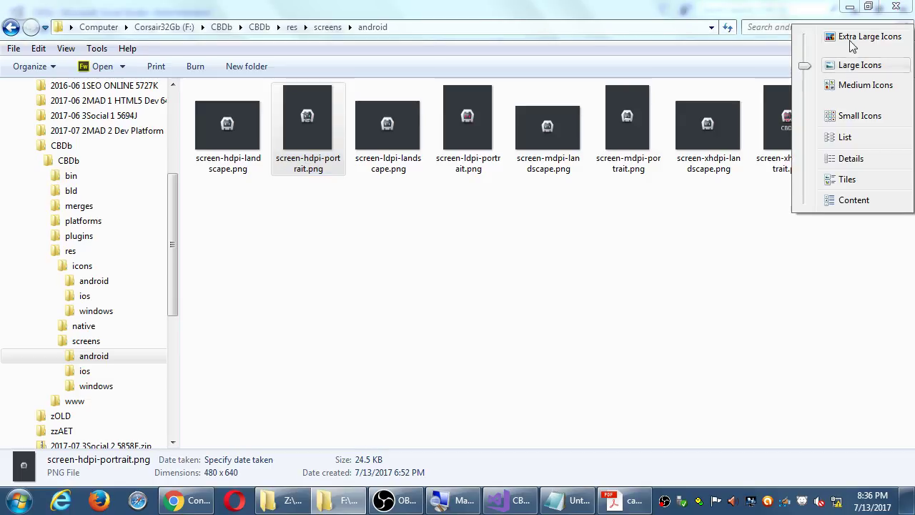
click(851, 38)
click(878, 198)
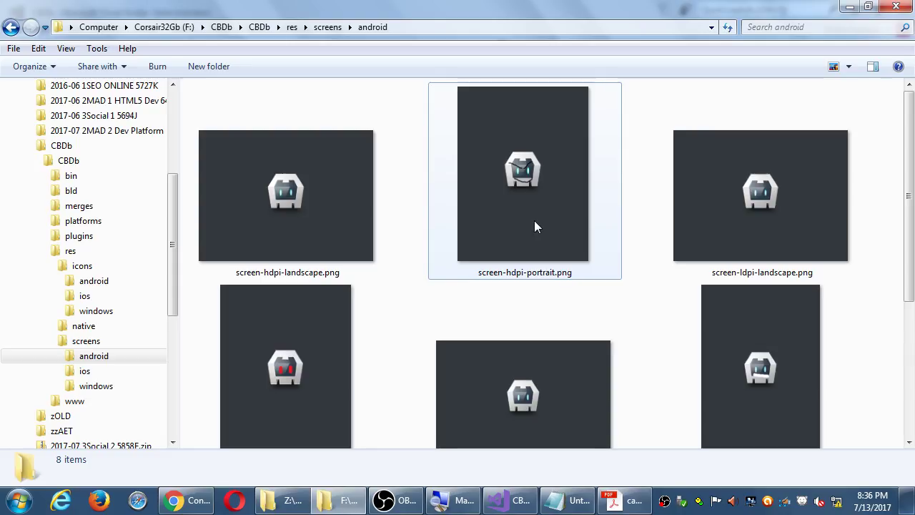
drag(906, 130, 515, 260)
click(504, 230)
click(338, 358)
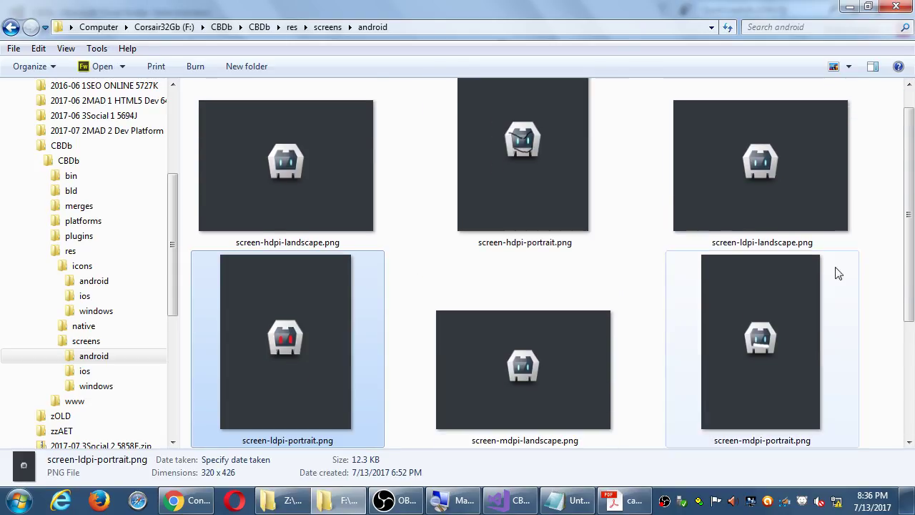
scroll(793, 213, down, 3)
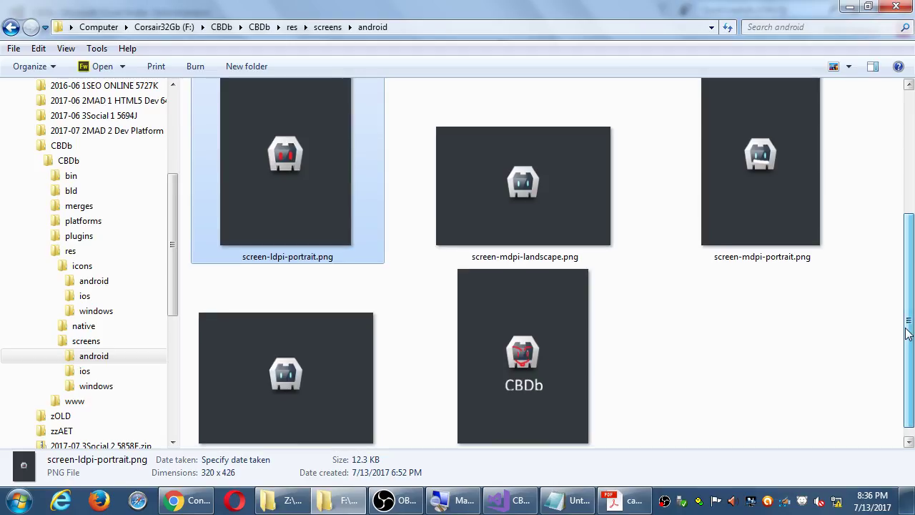
Select screen-xhdpi-portrait.png and show the splash screens in the folder as large icons
click(541, 381)
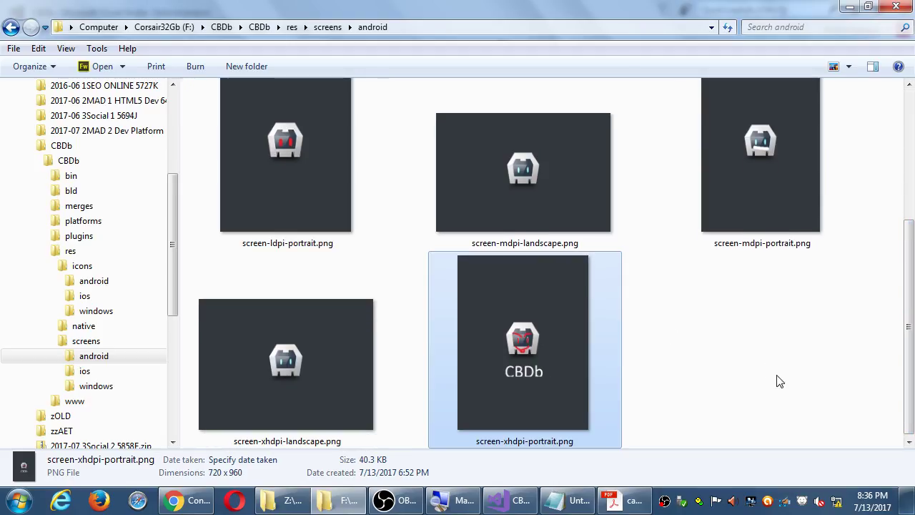
drag(906, 286, 905, 132)
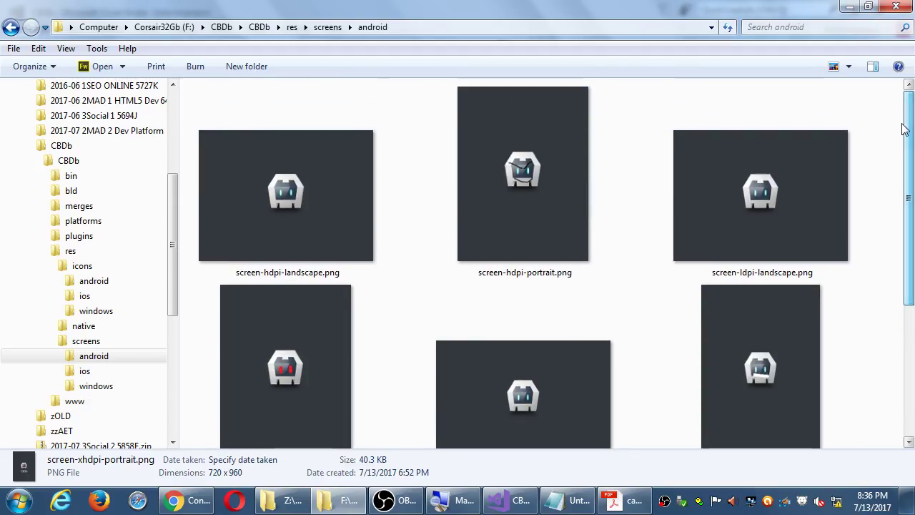
click(849, 66)
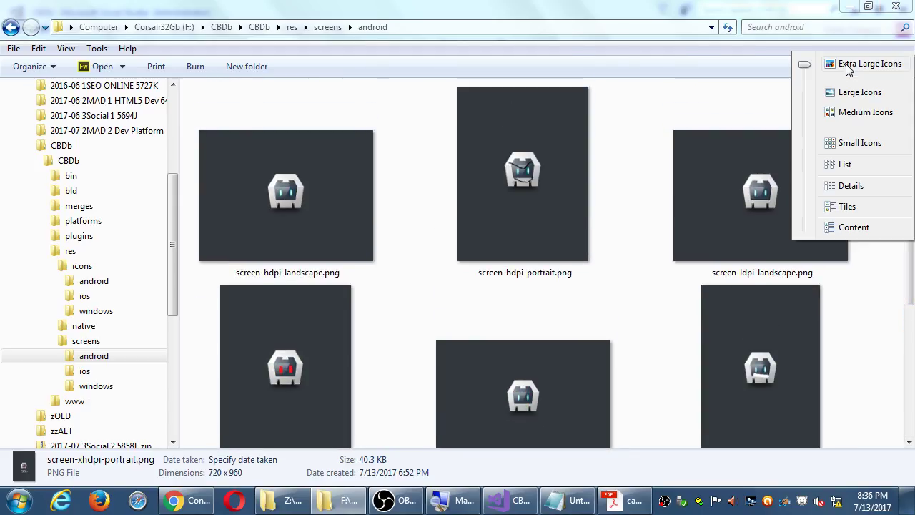
click(843, 100)
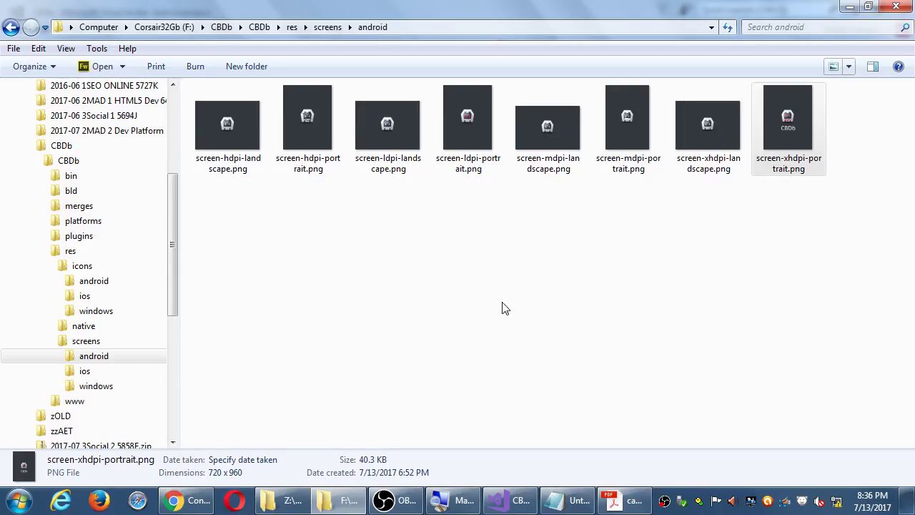
Switch to Chrome and look through the contents list of the Cordova documentation for a topic on app icons
click(192, 500)
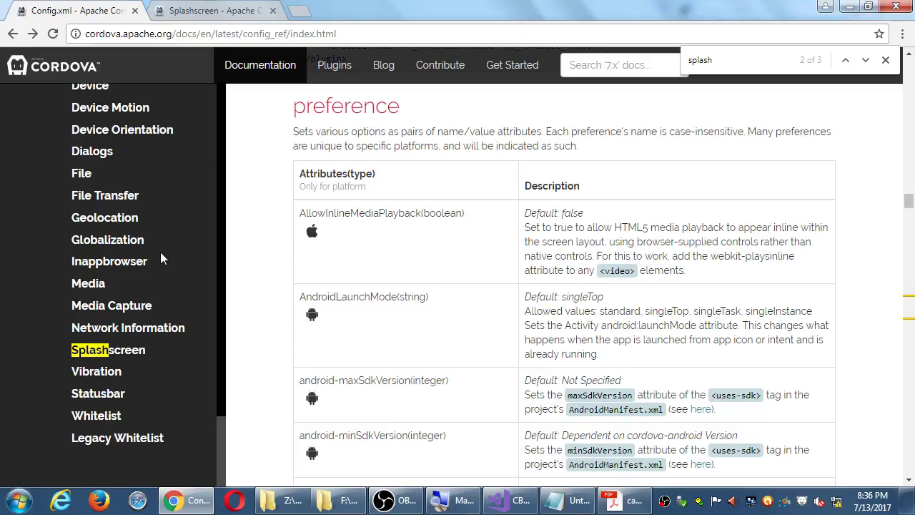
scroll(161, 259, up, 6)
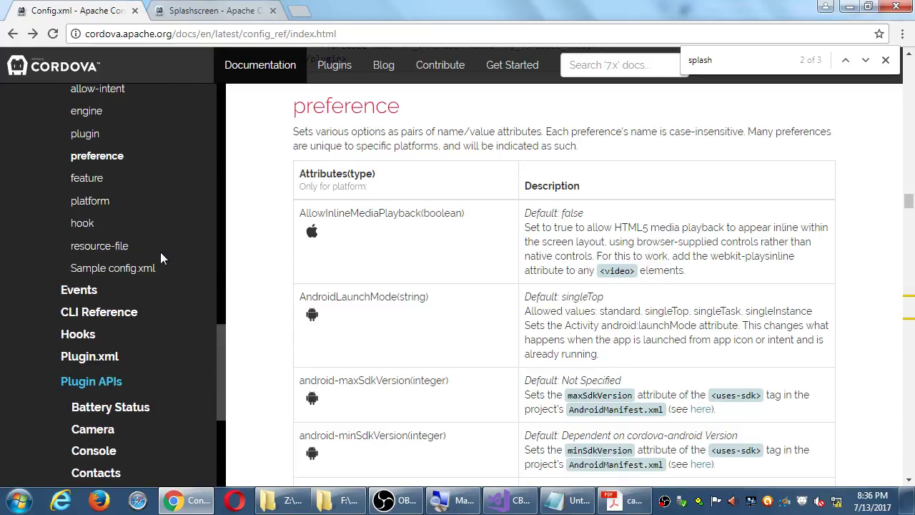
scroll(161, 254, up, 8)
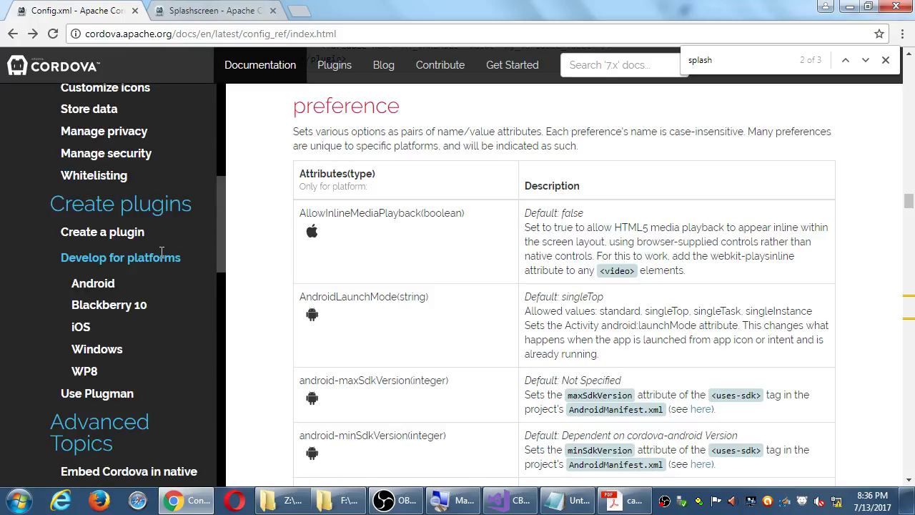
scroll(161, 251, down, 6)
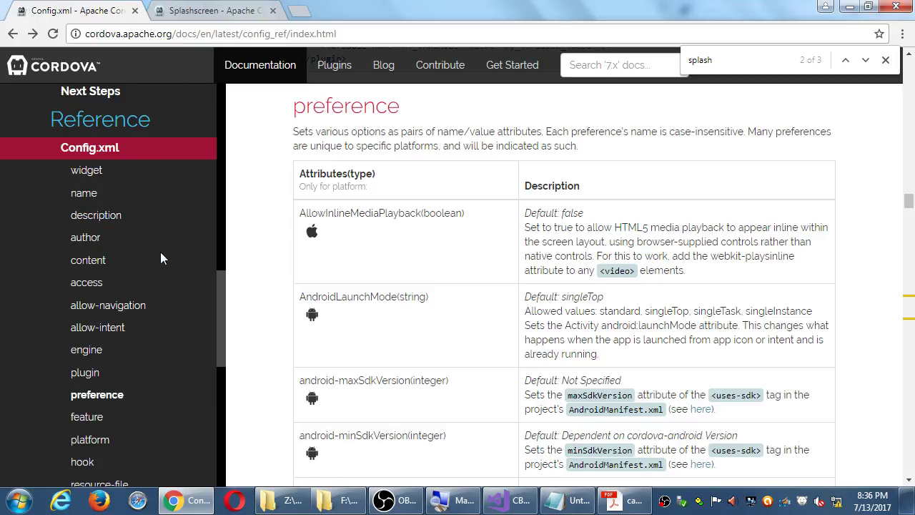
scroll(160, 251, down, 1)
scroll(161, 252, up, 3)
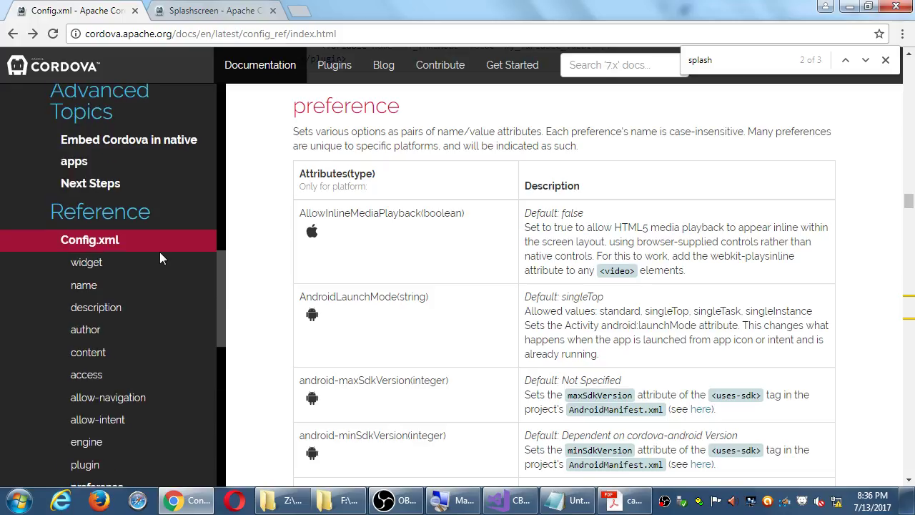
scroll(160, 259, up, 4)
scroll(159, 257, up, 5)
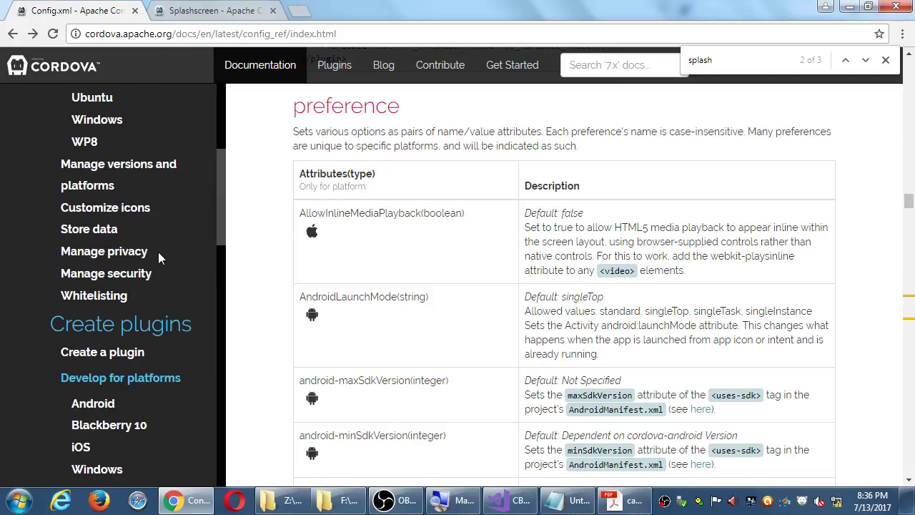
scroll(158, 259, up, 2)
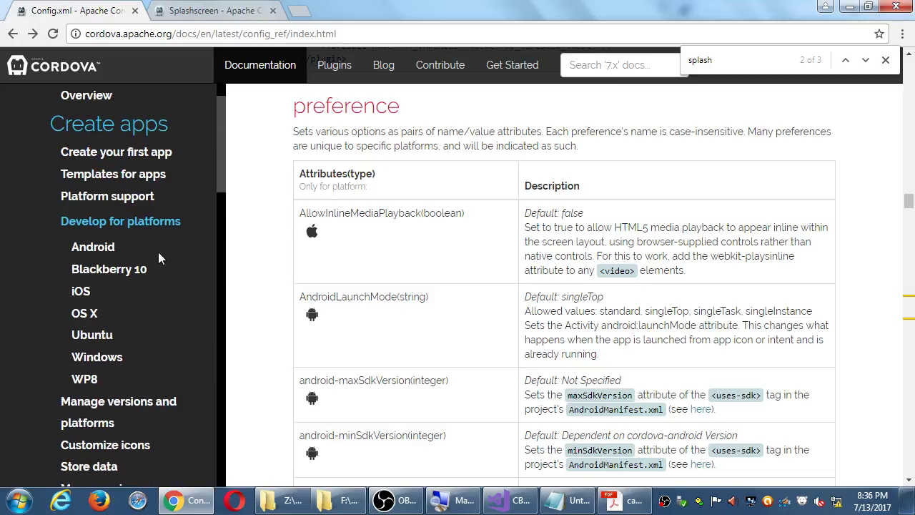
Open the Android guide under Develop for platforms and the Create your first app guide
click(100, 246)
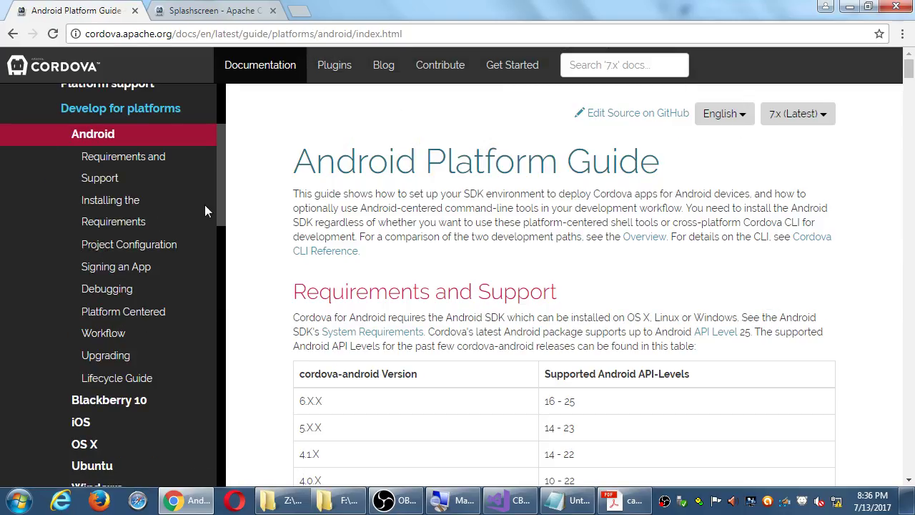
scroll(205, 211, up, 3)
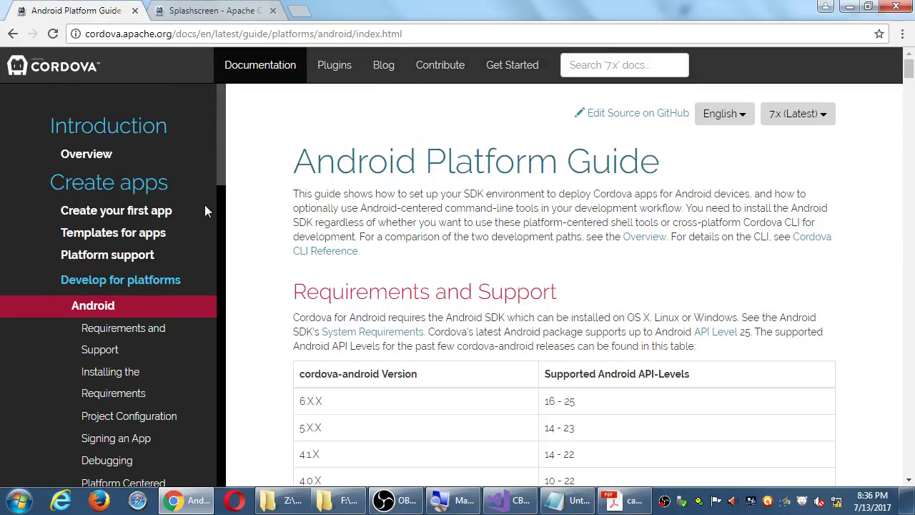
click(158, 210)
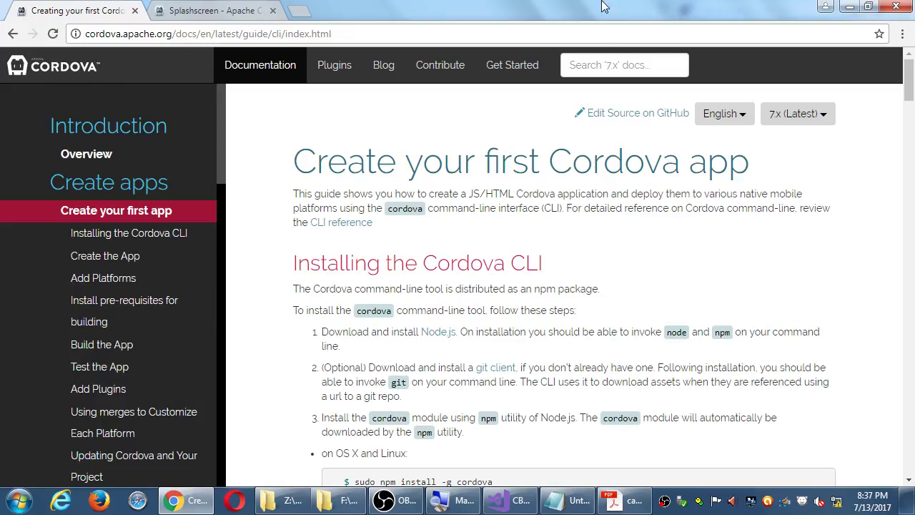
Search the Cordova documentation for "icon" and open the Customize icons result under Create apps
click(605, 62)
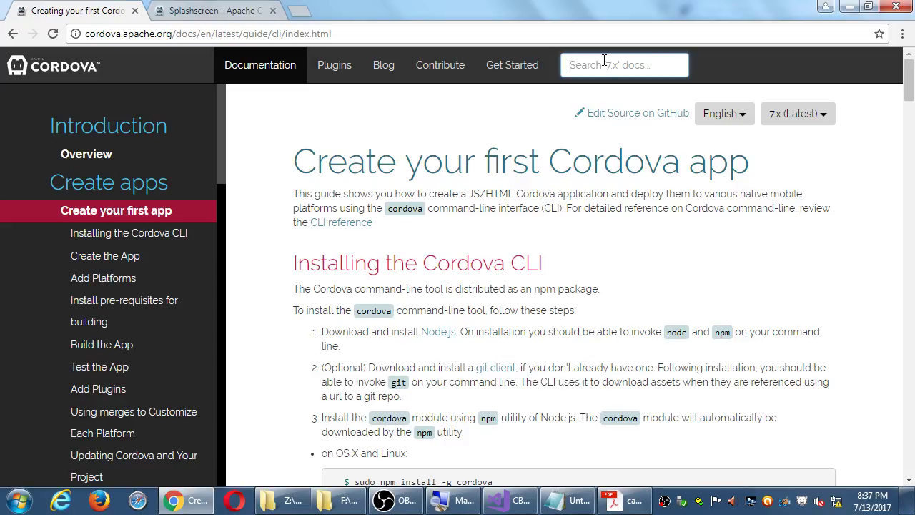
text(icon)
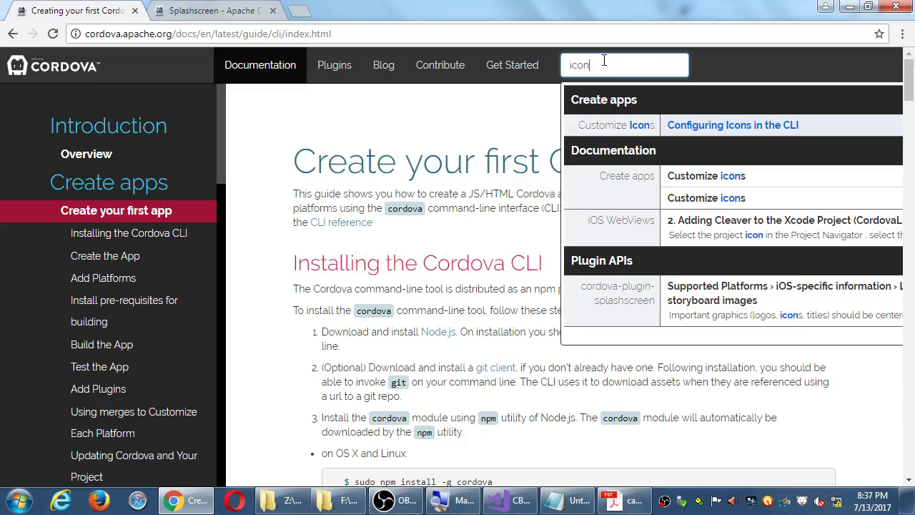
click(688, 176)
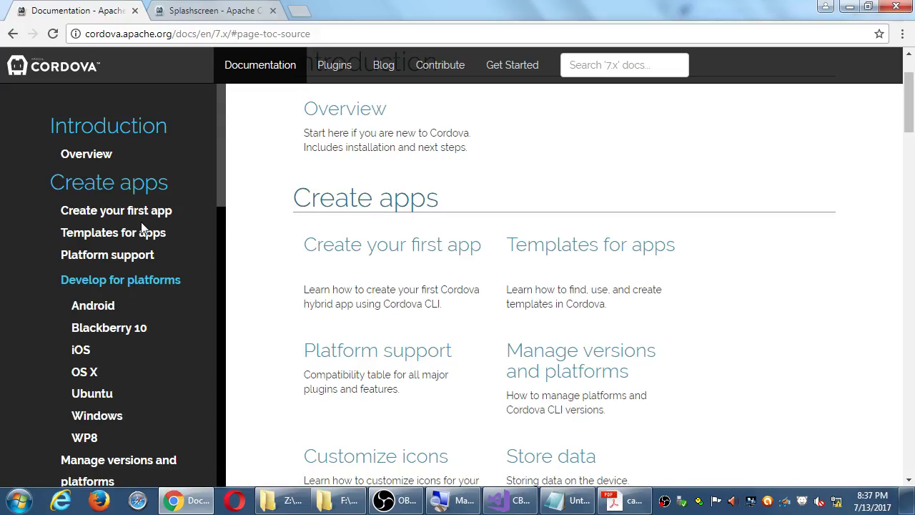
Look through the documentation index and open the Customize icons page from its Create apps section
scroll(140, 224, down, 6)
scroll(141, 223, down, 10)
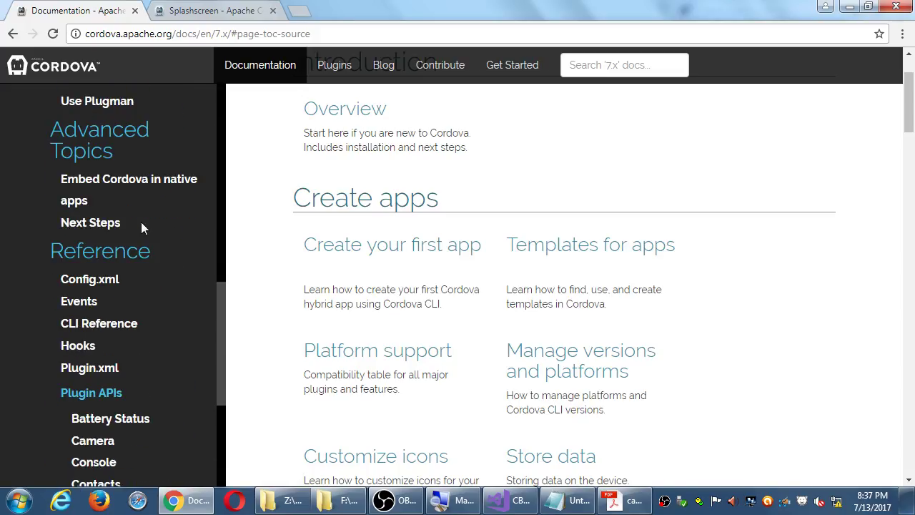
scroll(278, 204, down, 1)
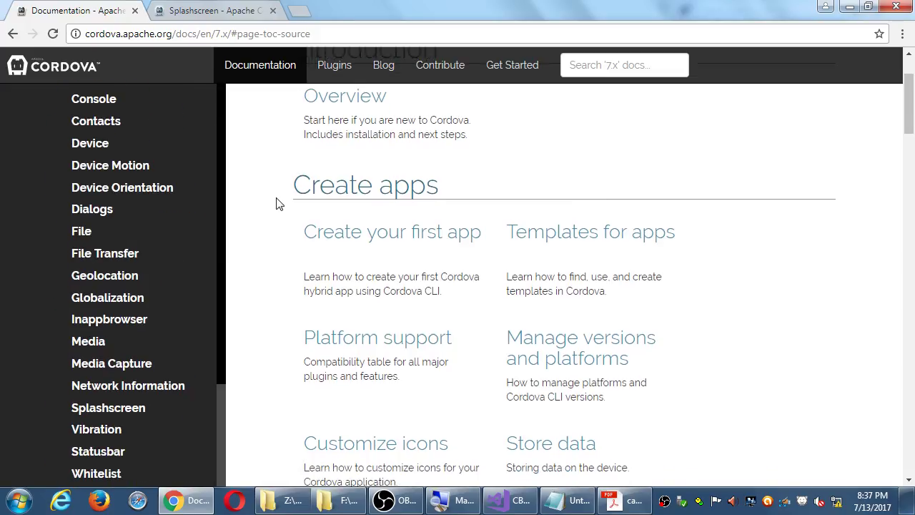
scroll(278, 204, up, 2)
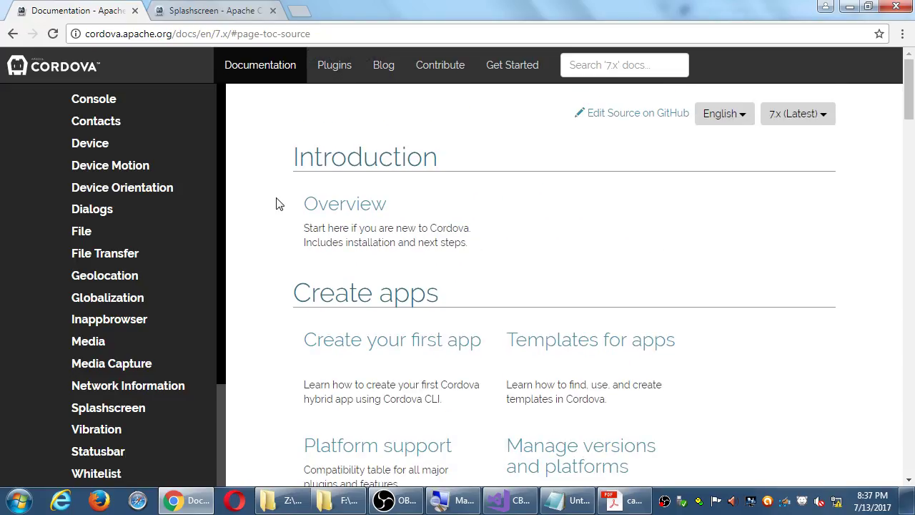
scroll(279, 204, down, 4)
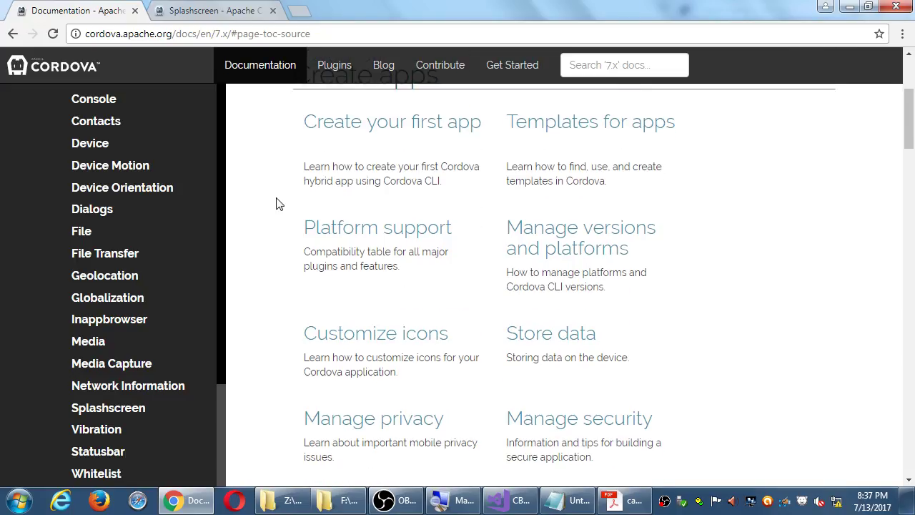
click(339, 291)
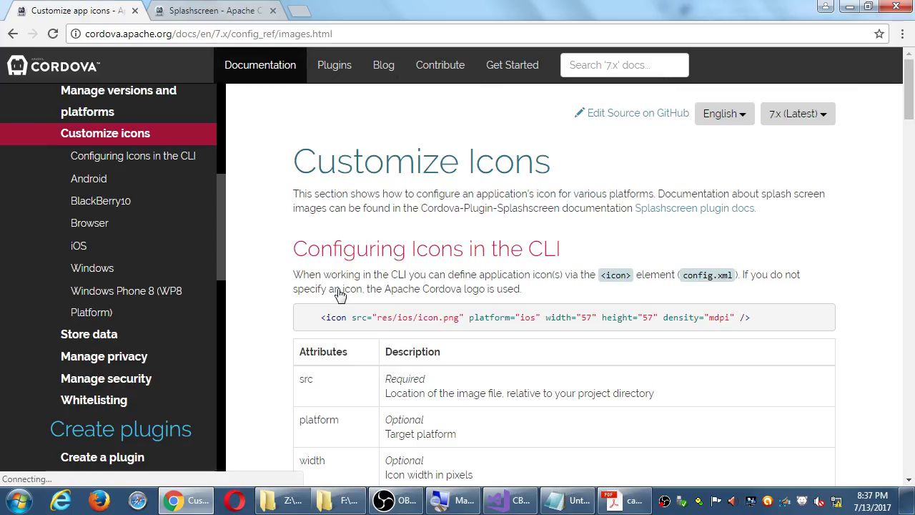
Open the documentation's Overview page and return from there to Customize icons through the contents list
scroll(144, 247, up, 3)
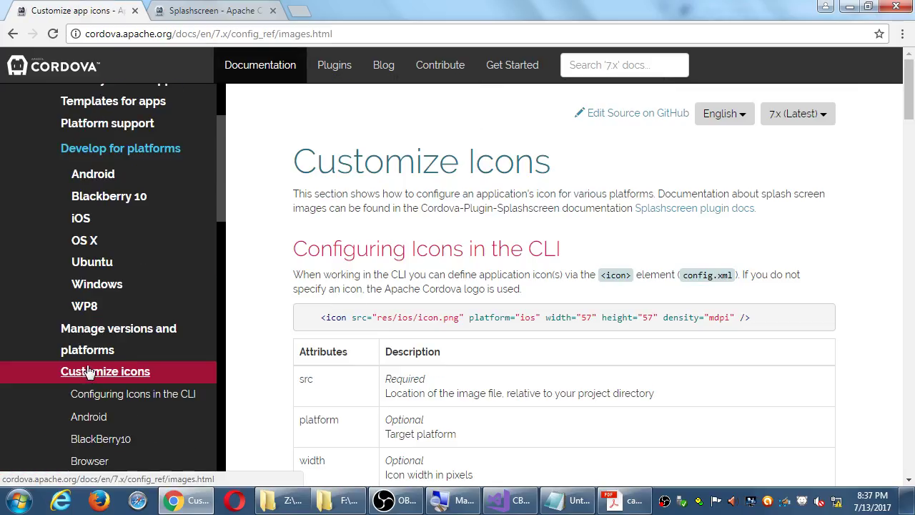
scroll(123, 154, up, 2)
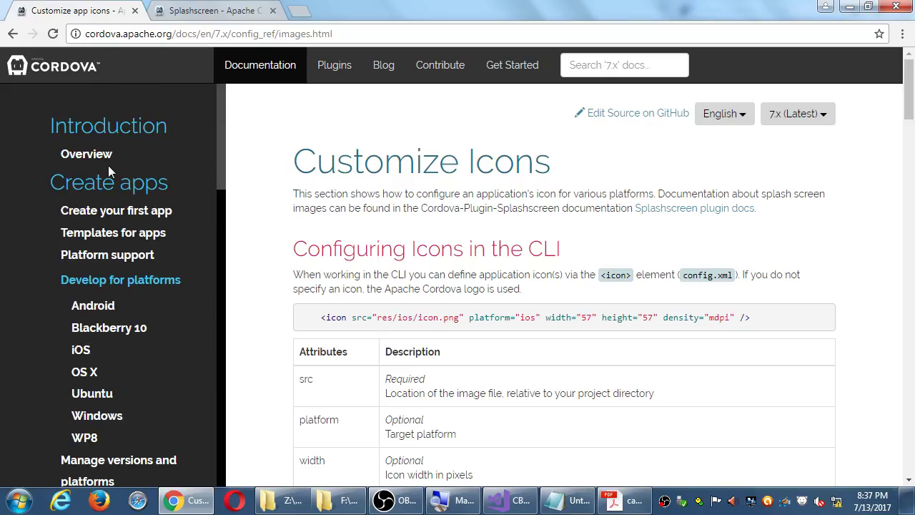
click(100, 155)
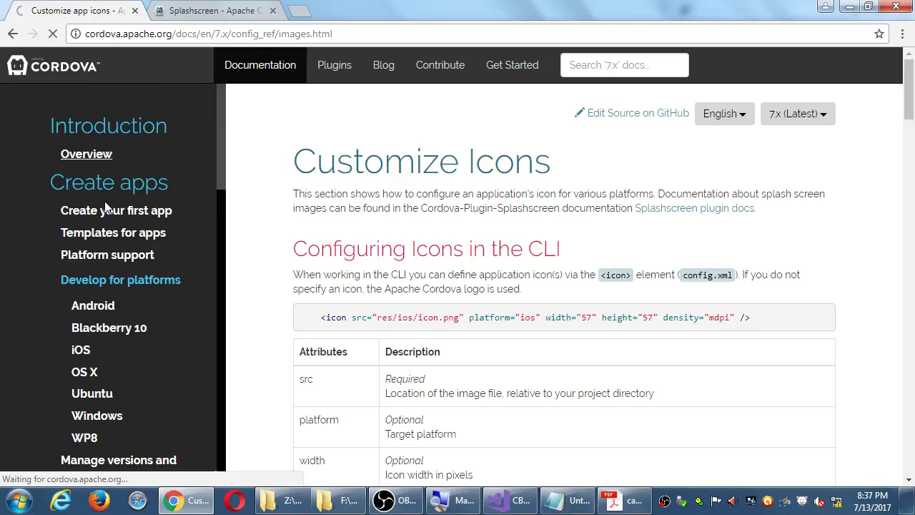
scroll(102, 214, down, 5)
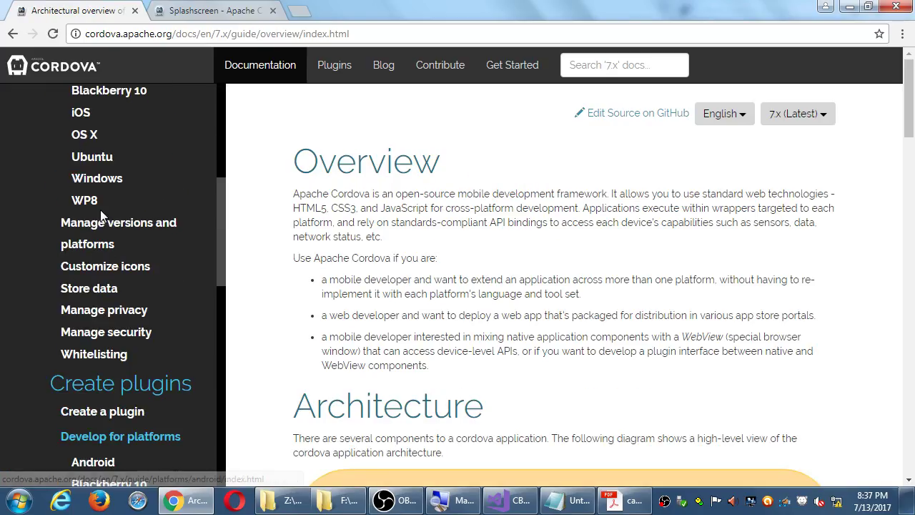
click(110, 276)
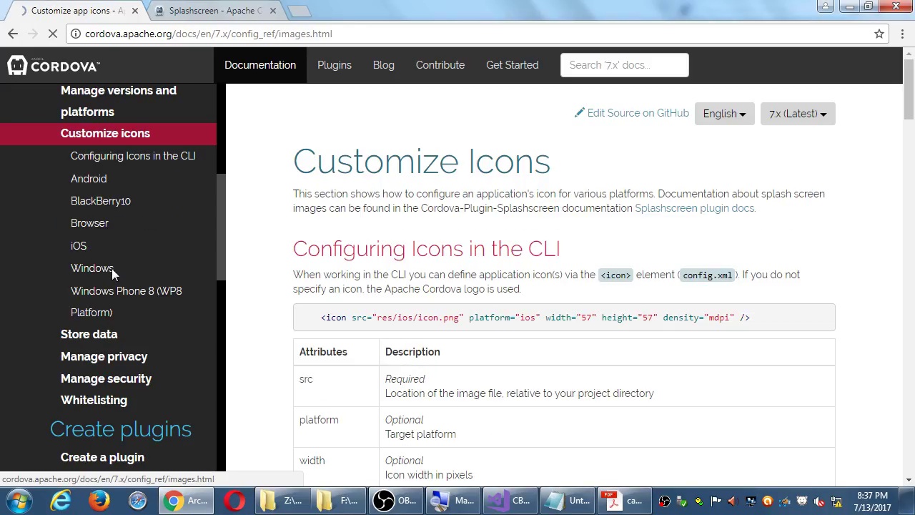